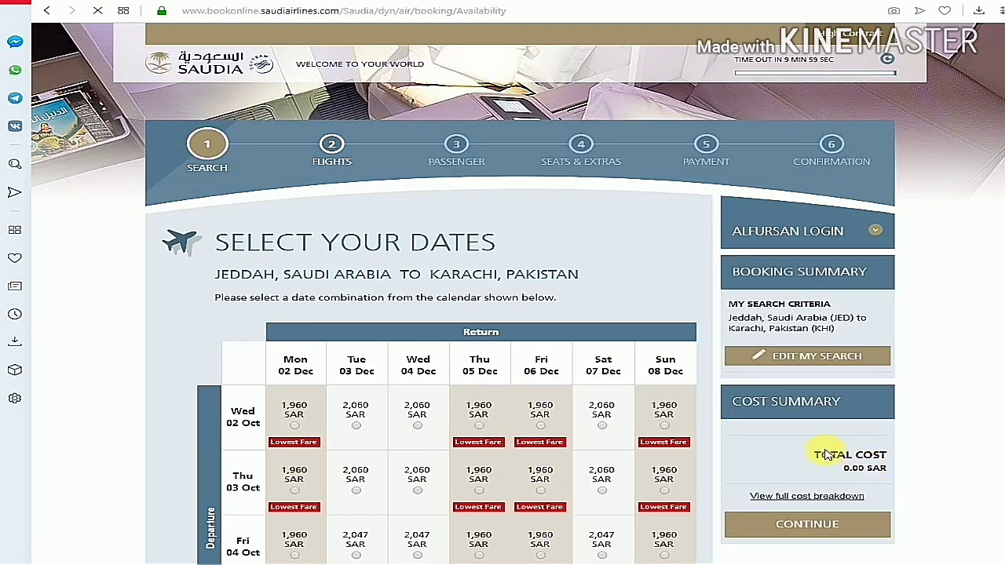
Scroll down through the Jeddah–Karachi round-trip fare calendar in SAR
scroll(824, 450, down, 3)
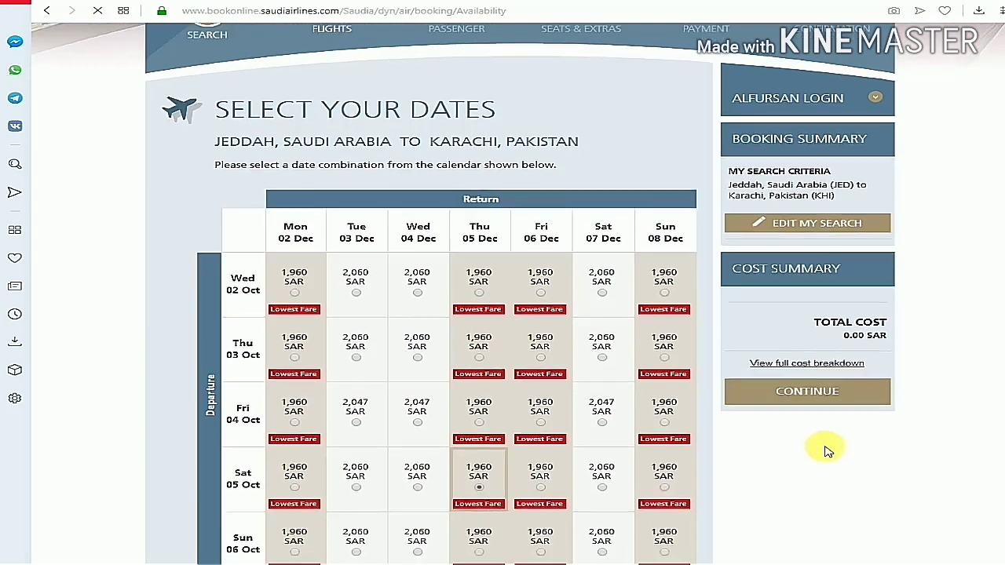
Choose the Sat 05 Oct departure and Thu 05 Dec return at 1,960 SAR, then continue
scroll(604, 404, down, 4)
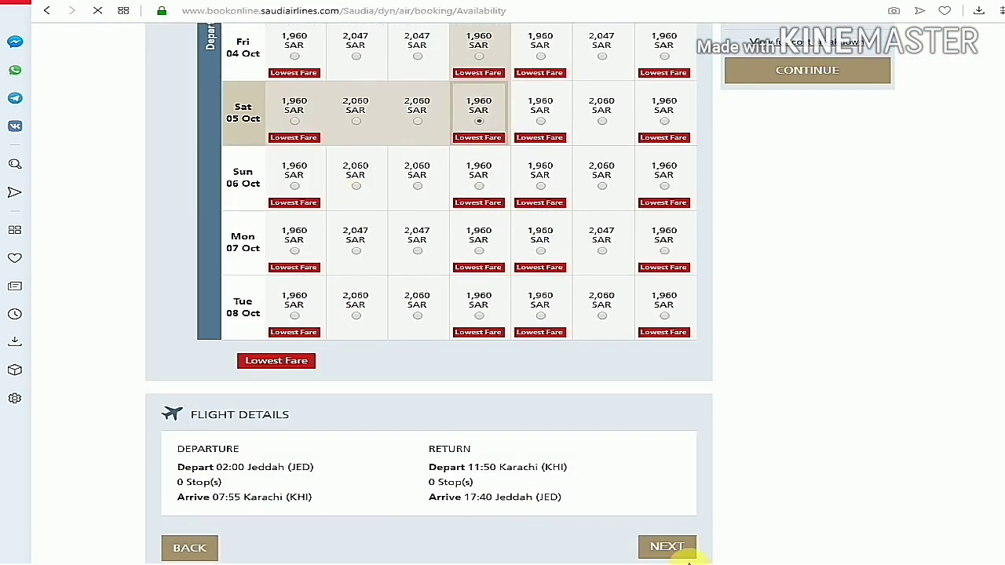
click(666, 547)
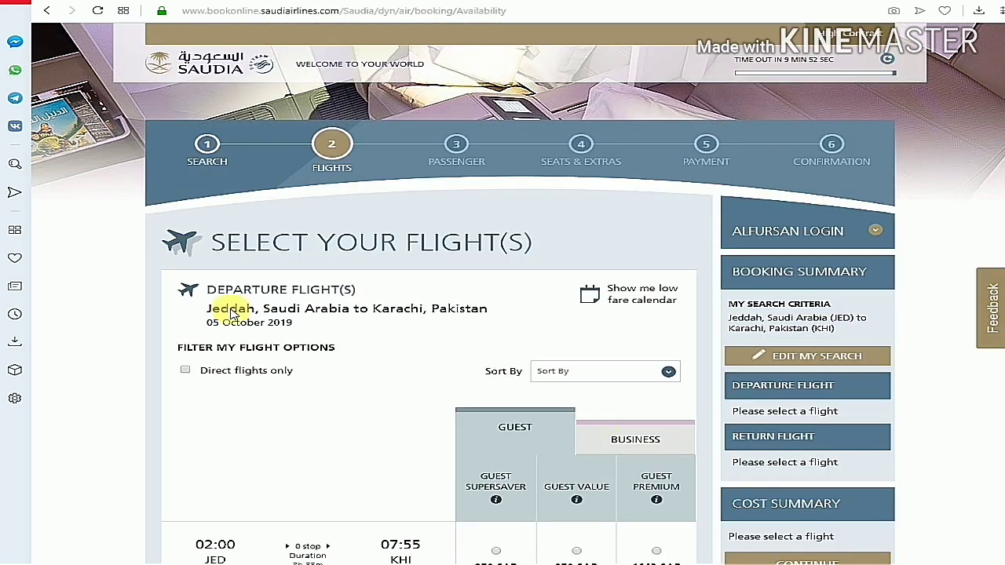
scroll(306, 345, down, 1)
scroll(305, 346, down, 1)
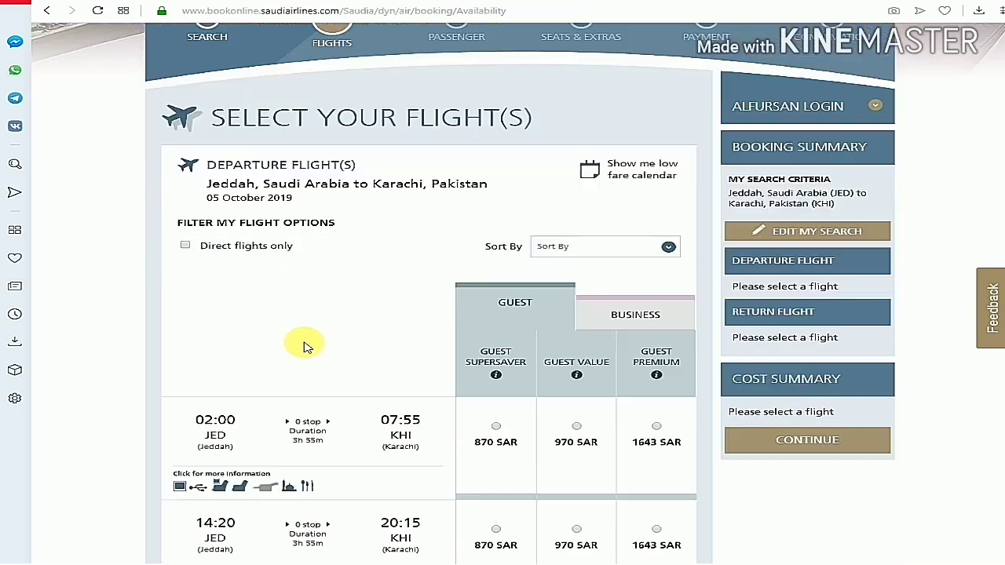
scroll(314, 288, down, 2)
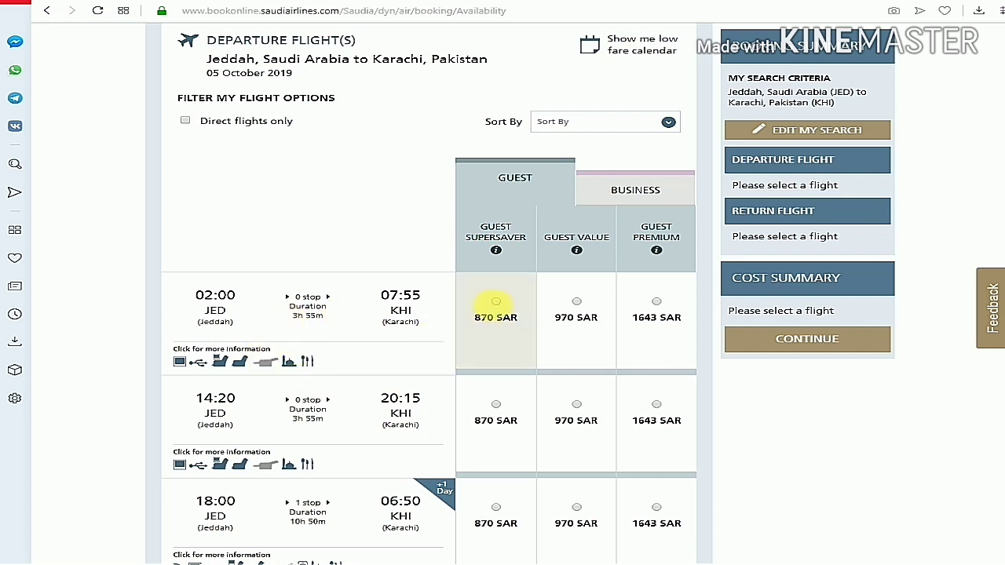
Select the 870 SAR Guest SuperSaver fare on the 02:00 departure, then scroll to the return flights
click(496, 306)
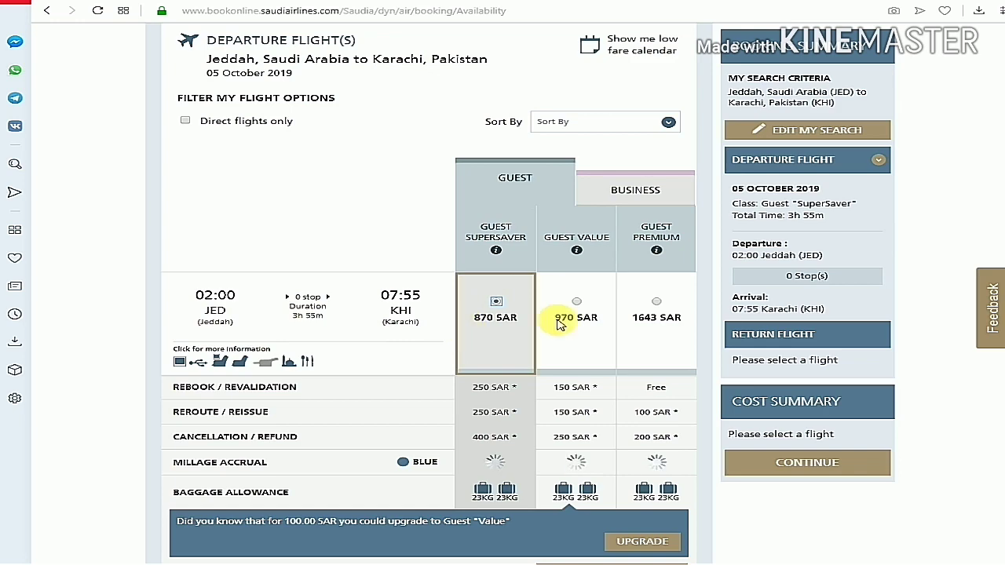
scroll(577, 318, down, 2)
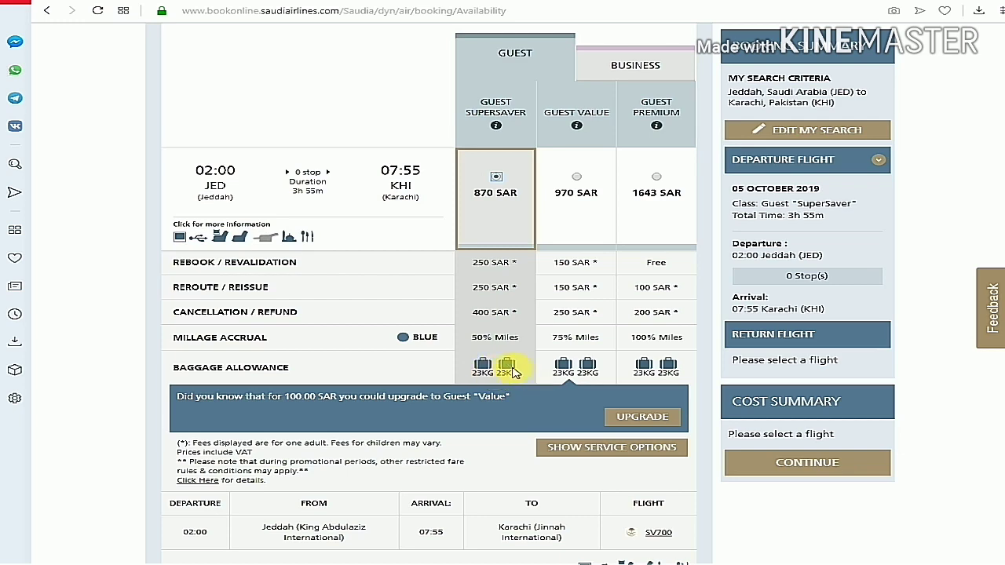
scroll(512, 369, down, 4)
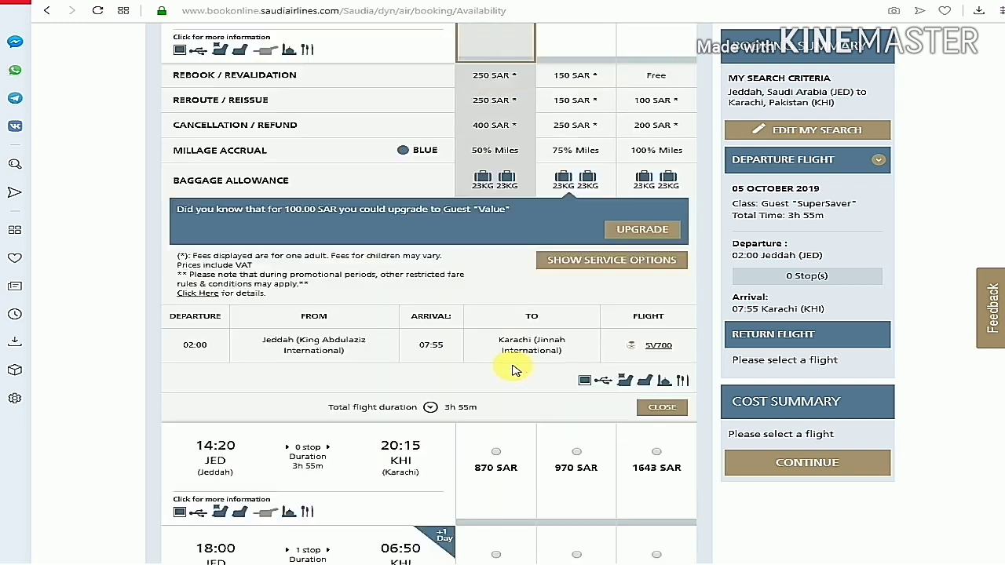
scroll(518, 371, down, 3)
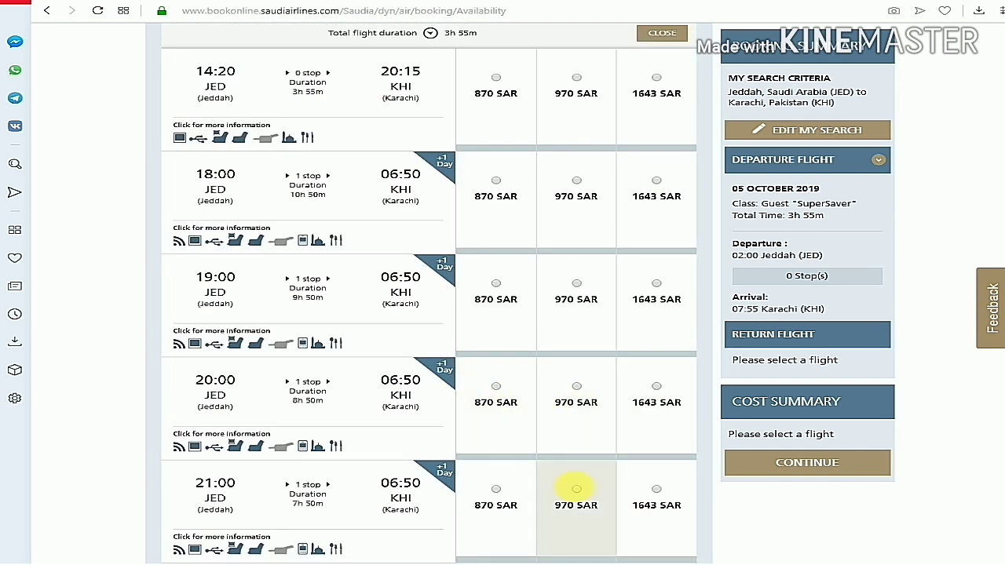
scroll(452, 376, down, 5)
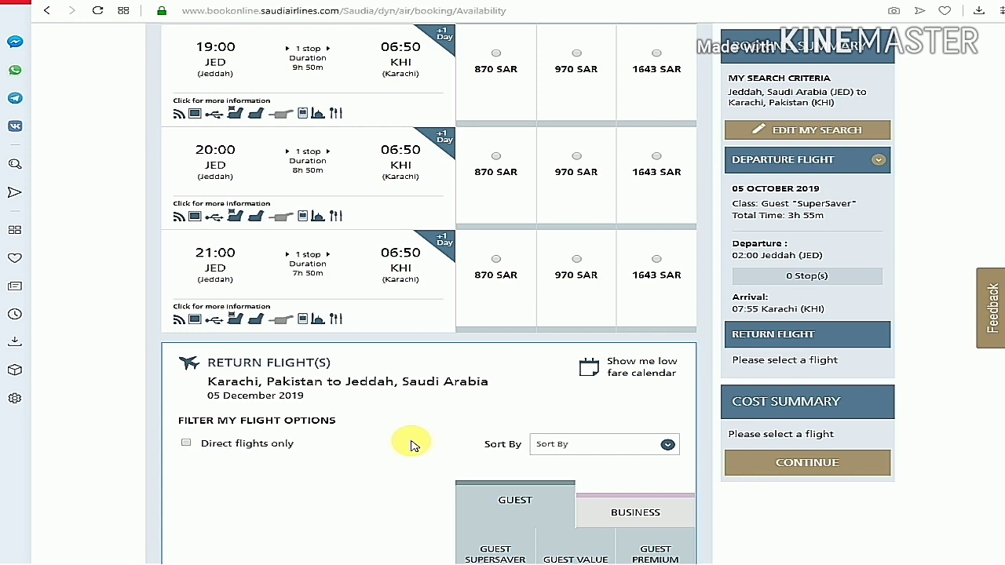
scroll(1002, 392, down, 4)
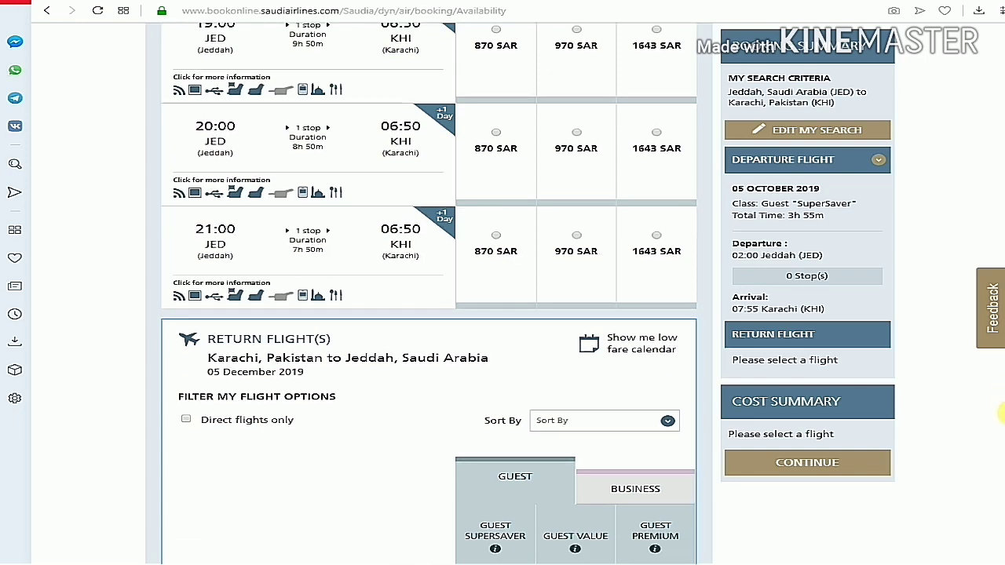
scroll(1003, 434, down, 1)
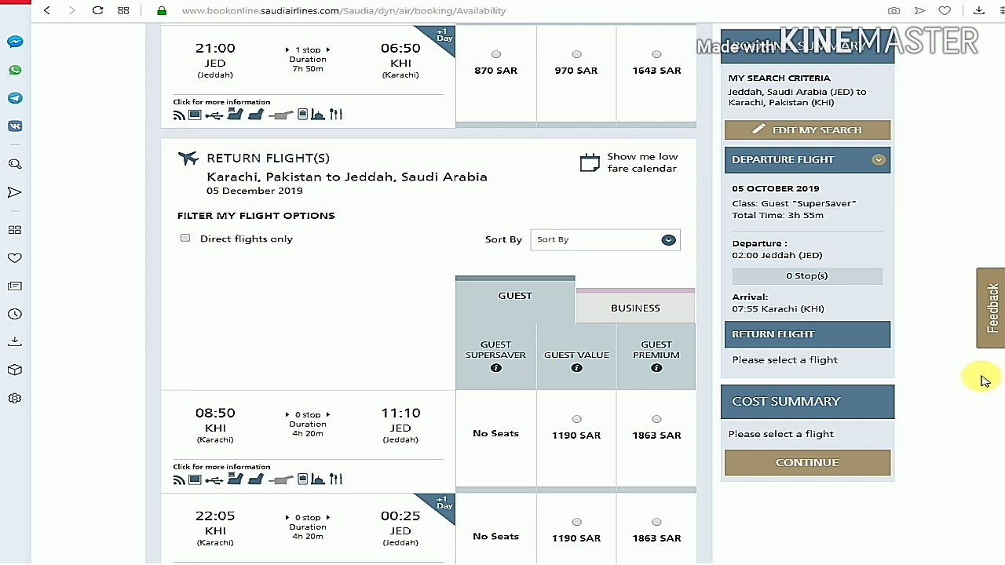
scroll(1003, 385, down, 3)
scroll(1003, 409, down, 2)
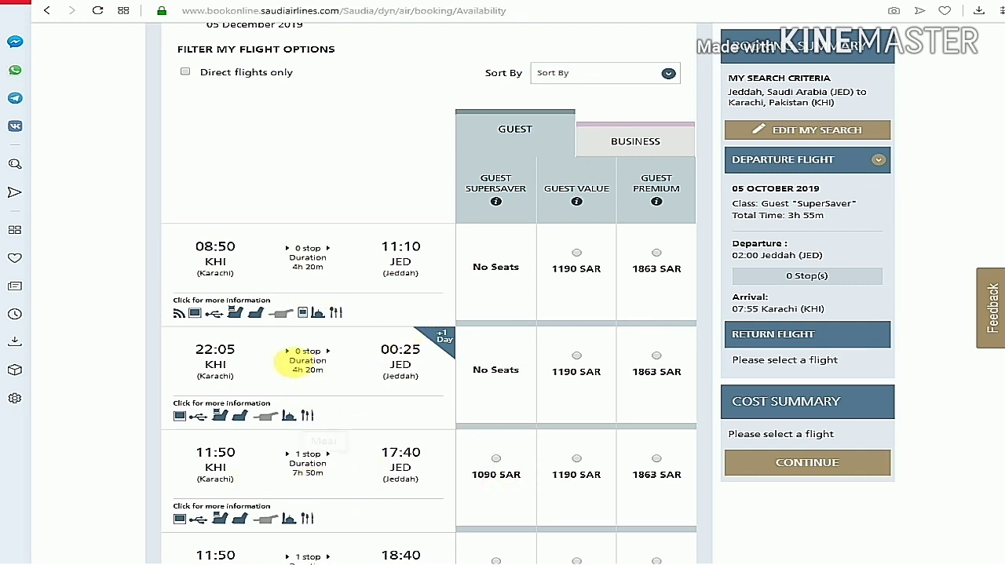
scroll(1003, 397, down, 2)
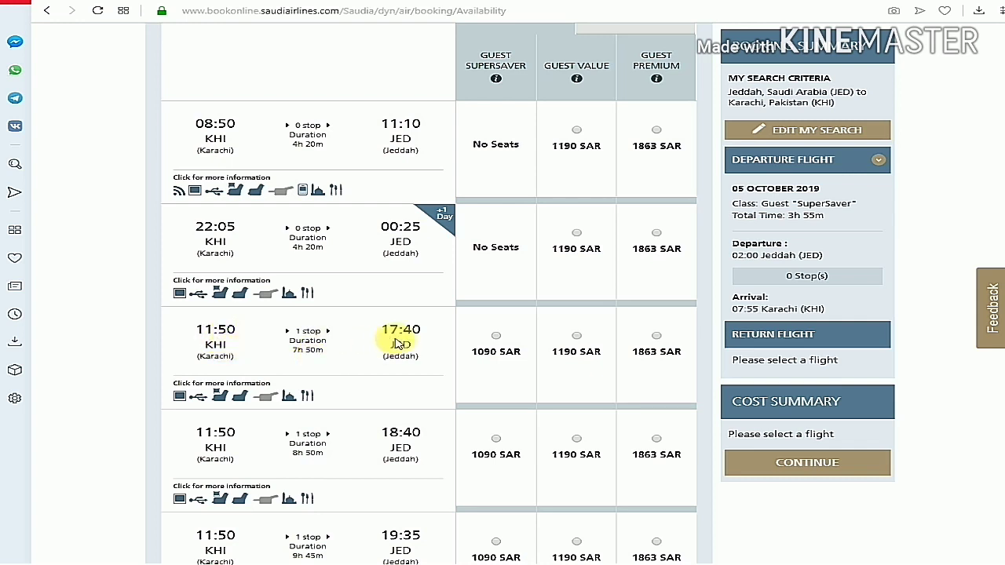
Pick the 1090 SAR SuperSaver fare on the 11:50 return and continue at 1,960 SAR total
click(496, 338)
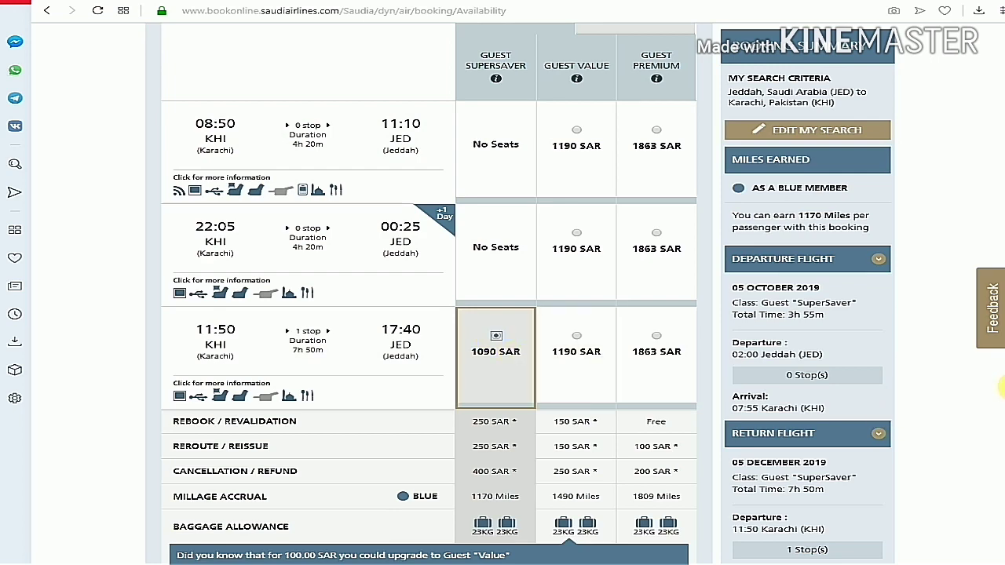
scroll(1001, 387, down, 3)
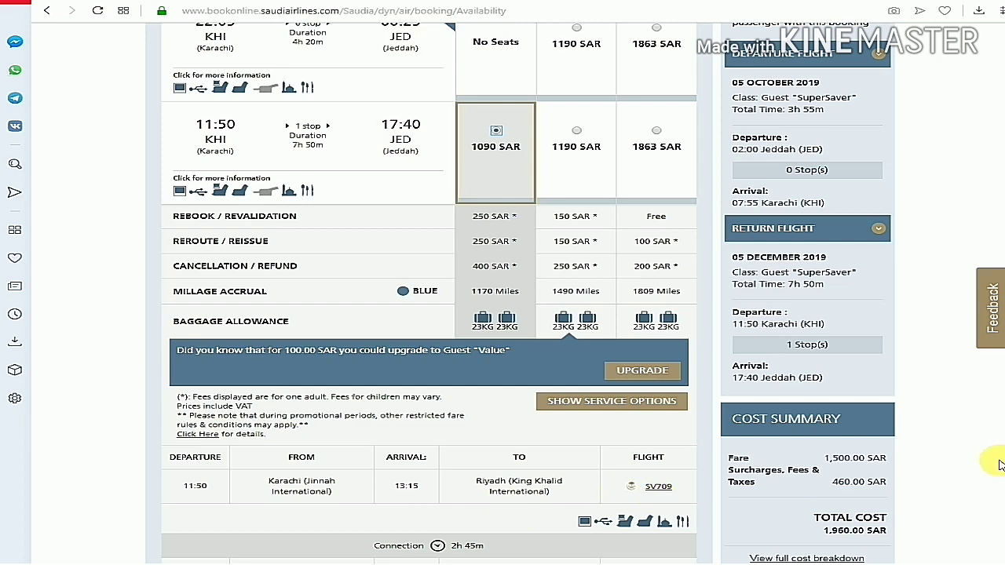
scroll(1002, 409, down, 2)
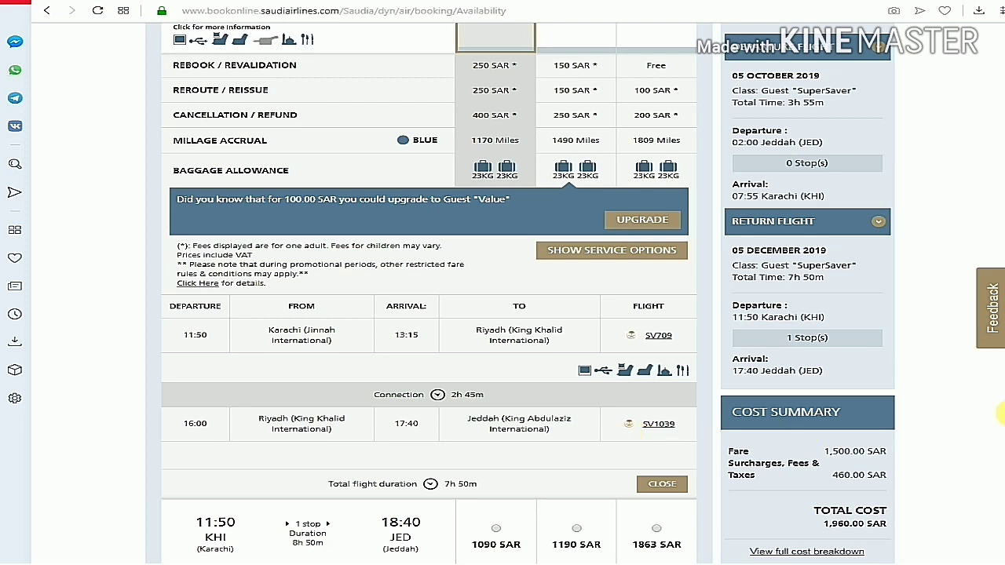
scroll(1002, 448, down, 2)
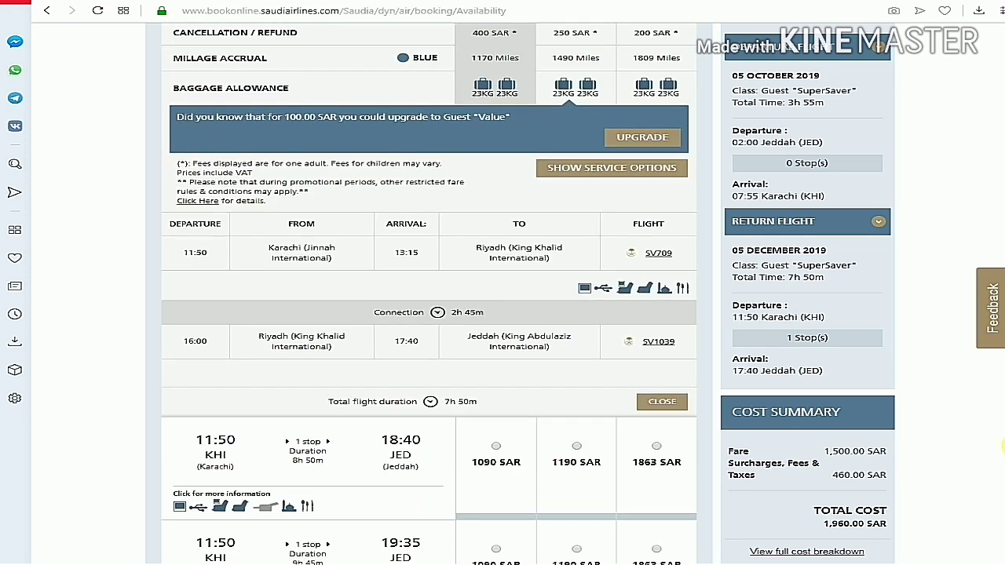
scroll(1003, 446, up, 2)
scroll(1003, 444, down, 5)
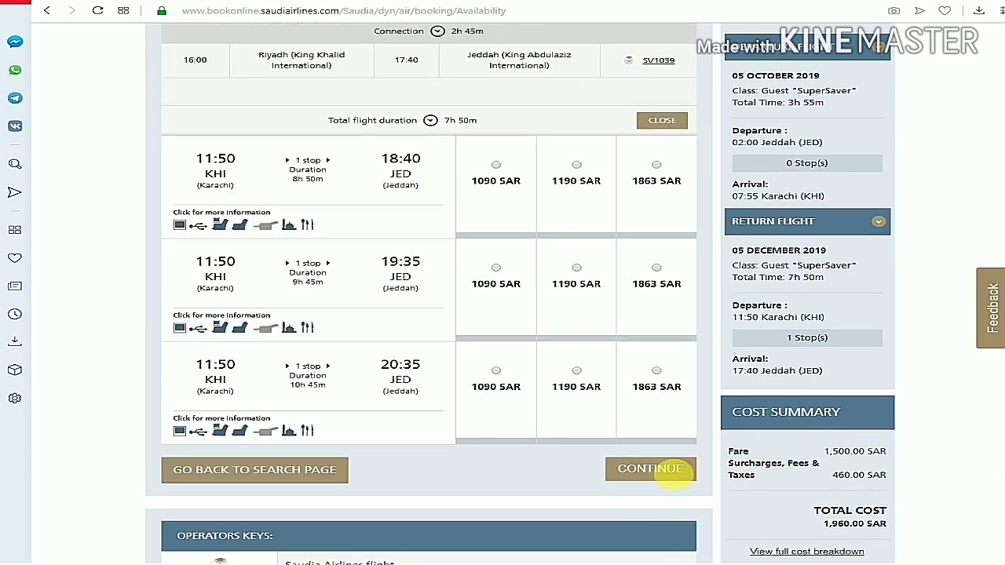
click(677, 472)
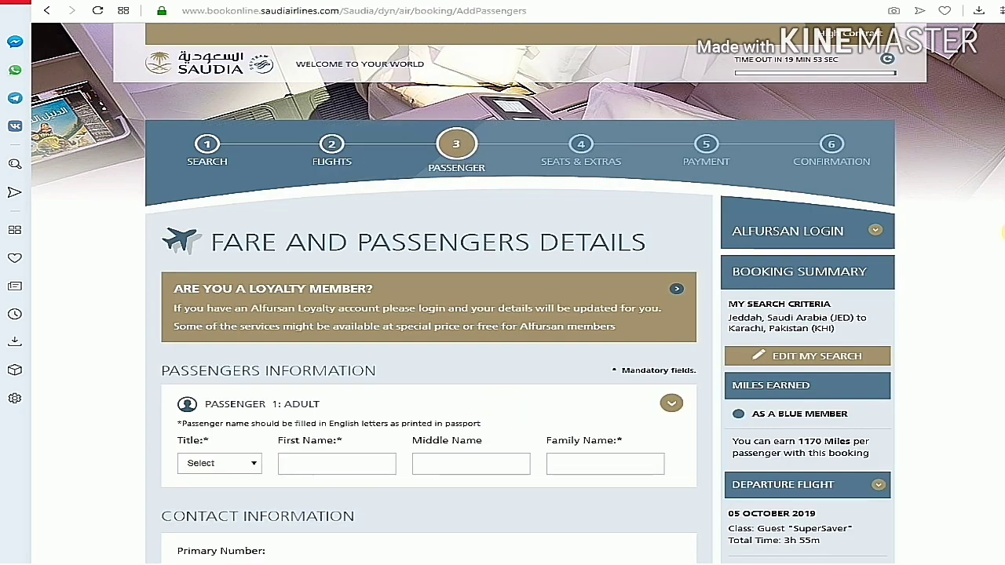
Scroll down to the blank Passenger 1 (Adult) name and contact fields
scroll(503, 315, down, 3)
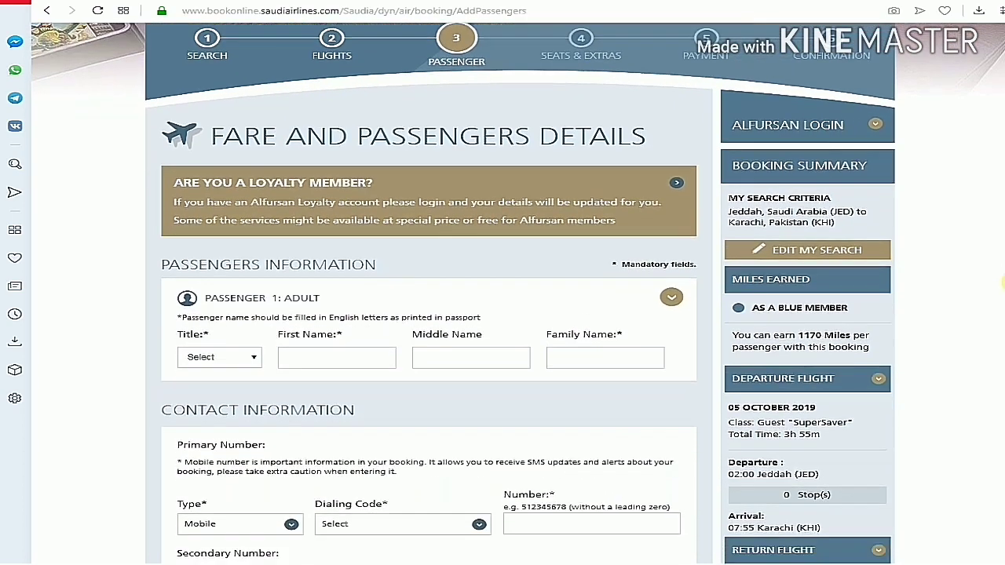
scroll(503, 314, down, 1)
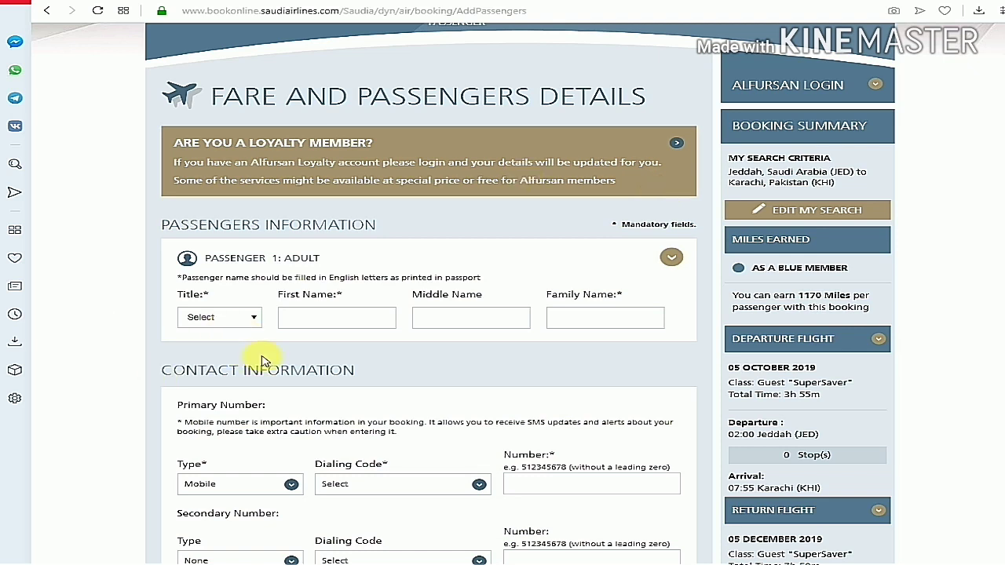
Set Passenger 1's title to Mr. and enter the passenger's first, middle and family names
click(255, 320)
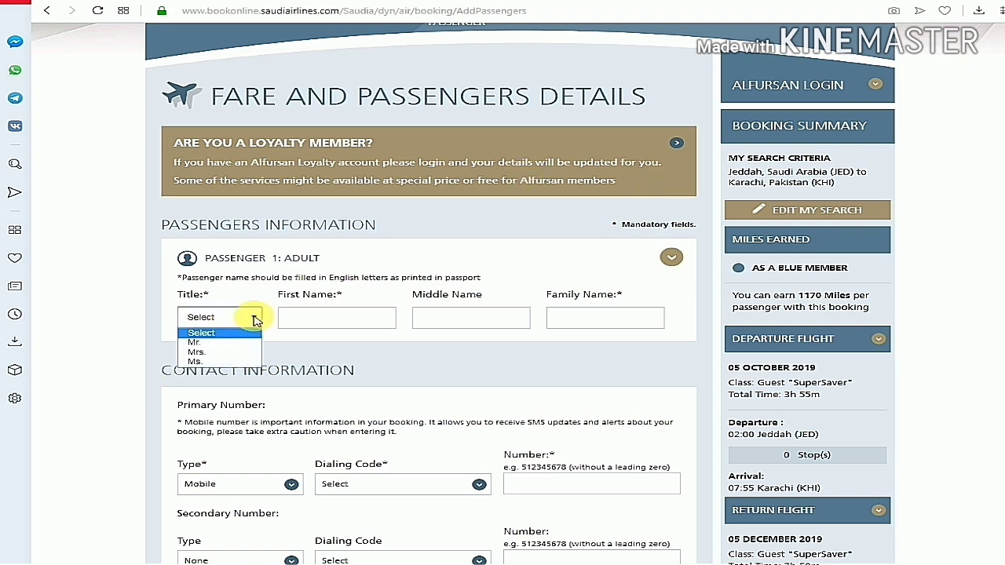
click(198, 343)
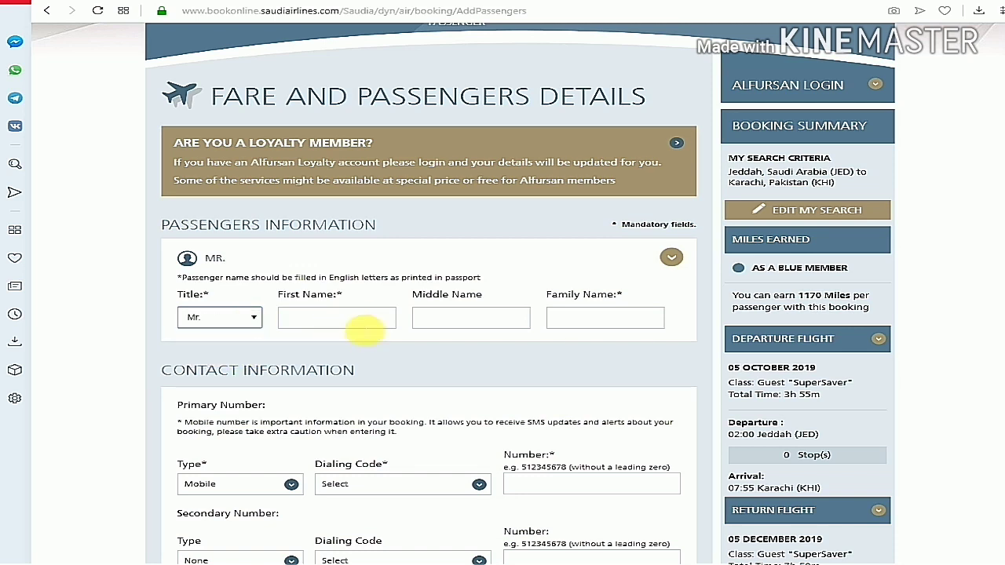
click(372, 322)
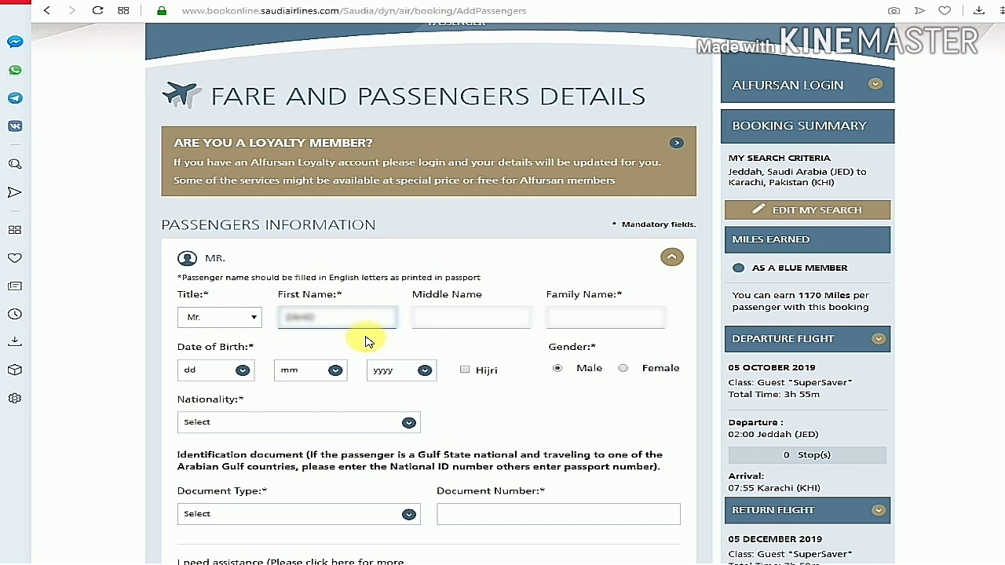
click(456, 324)
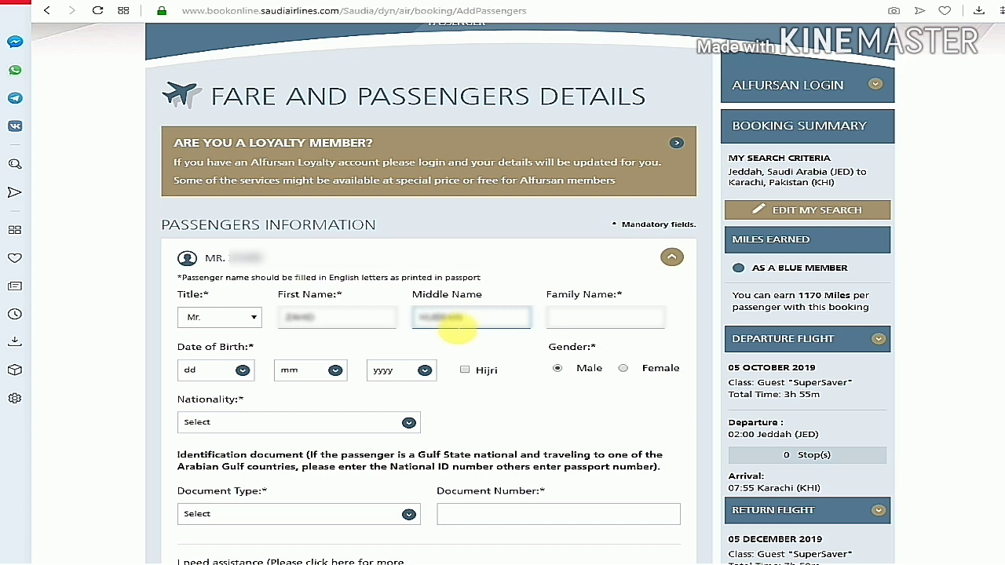
click(587, 322)
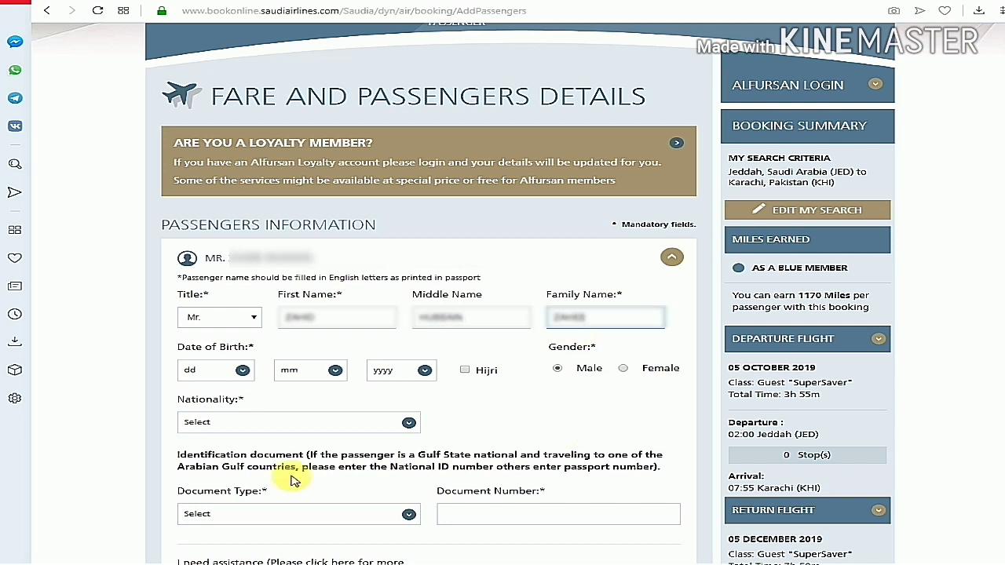
scroll(277, 403, down, 2)
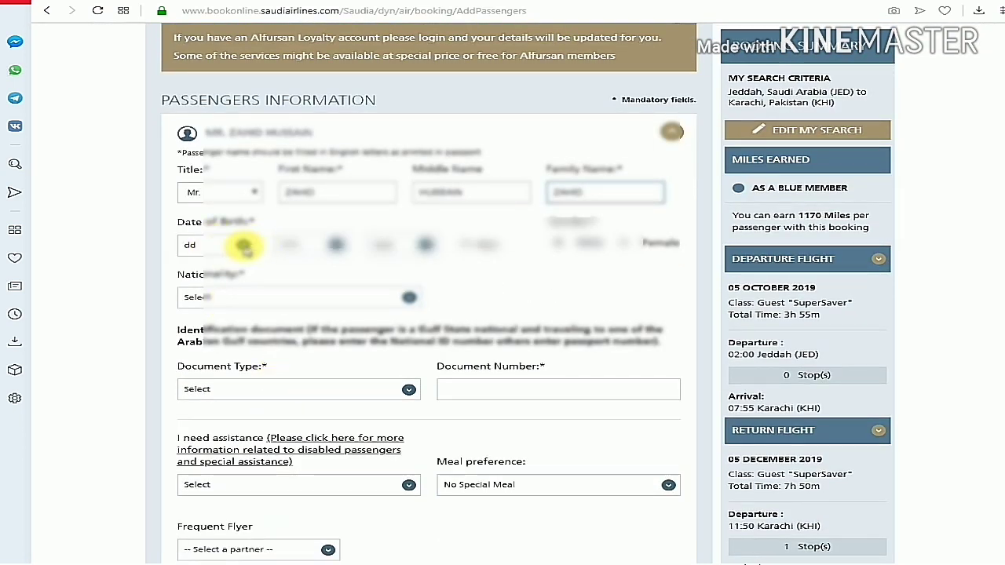
Set Passenger 1's date of birth to 01/01/1989 and keep the gender as Male
click(244, 247)
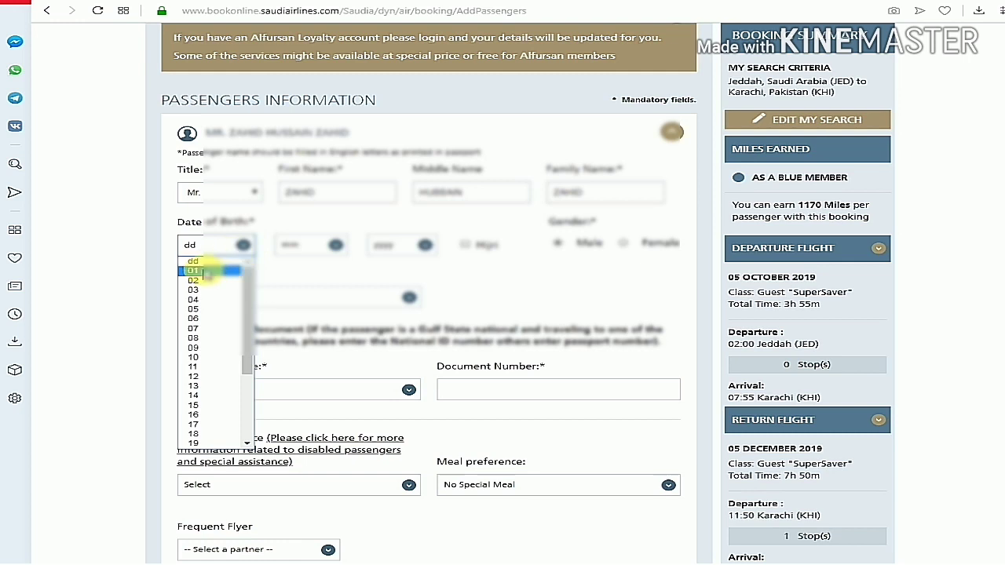
click(202, 271)
click(335, 246)
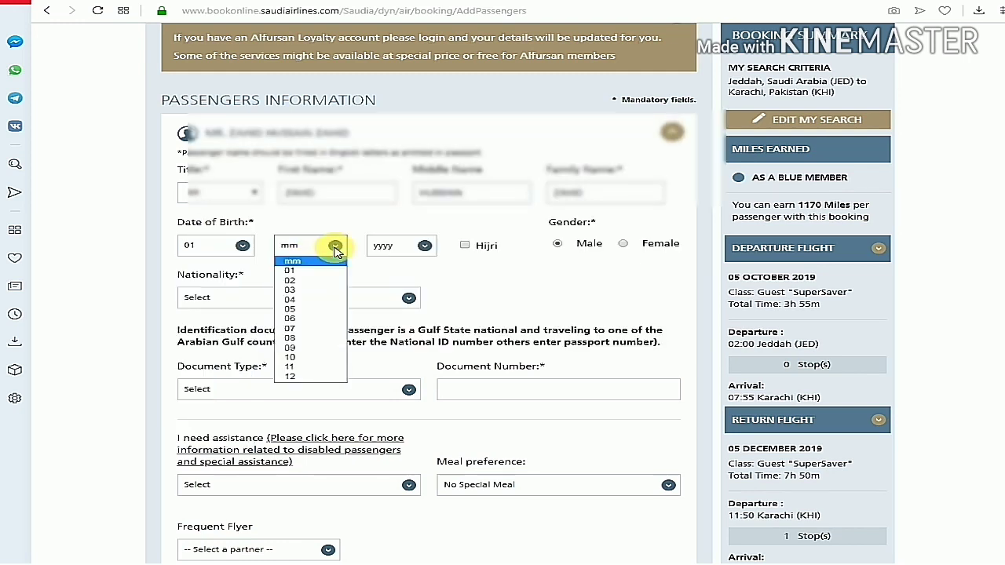
click(336, 270)
click(424, 246)
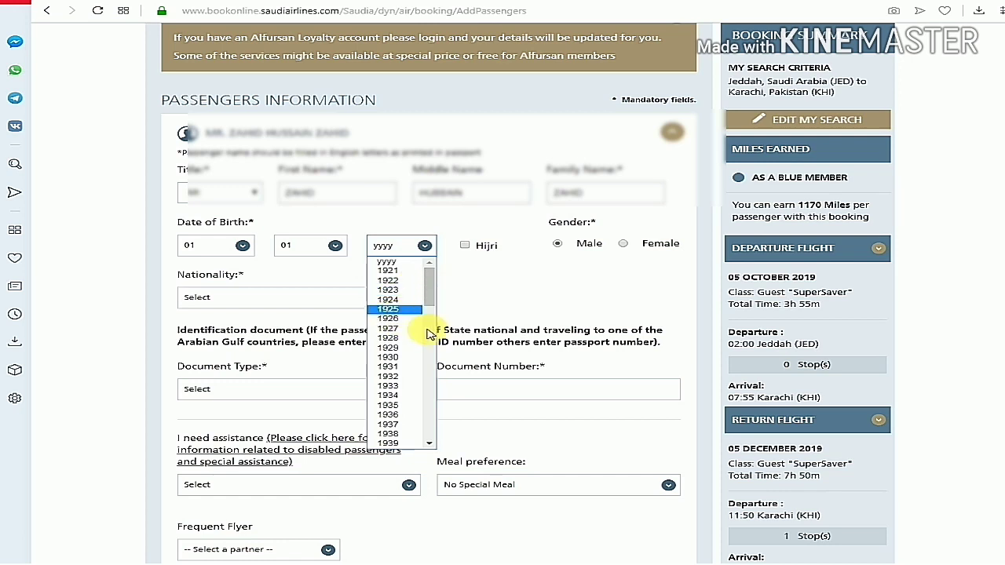
drag(428, 299, 429, 276)
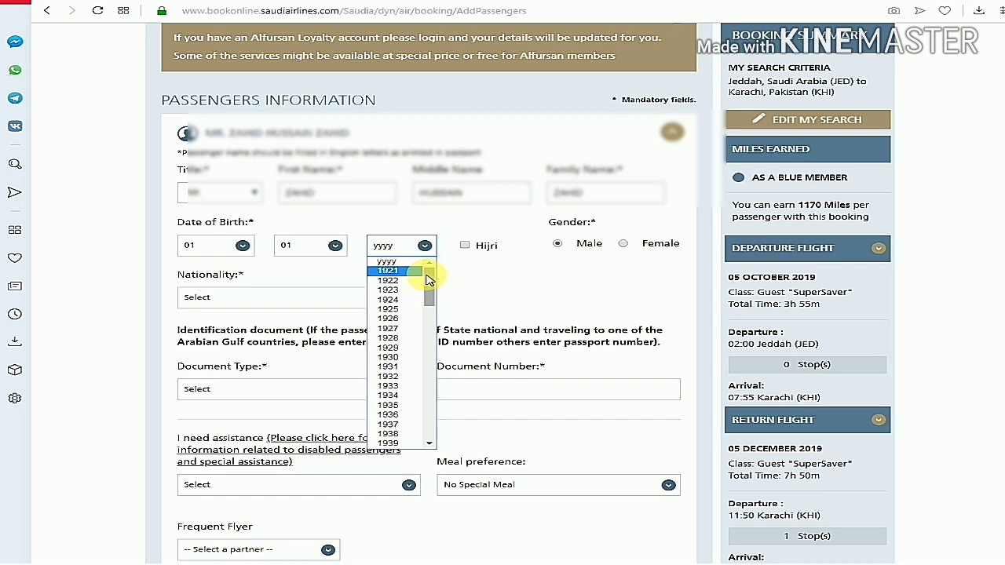
click(402, 265)
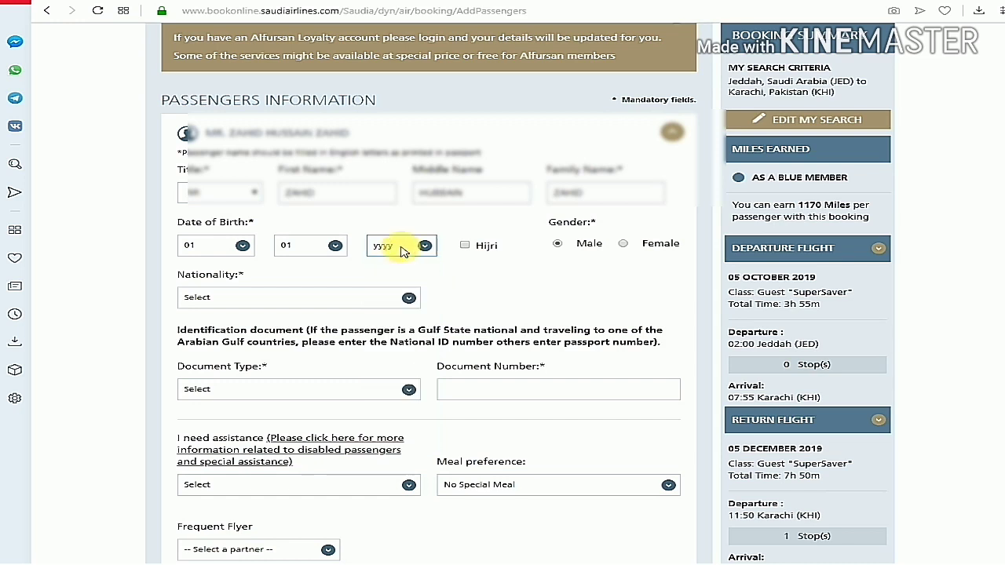
click(399, 250)
click(401, 250)
click(424, 248)
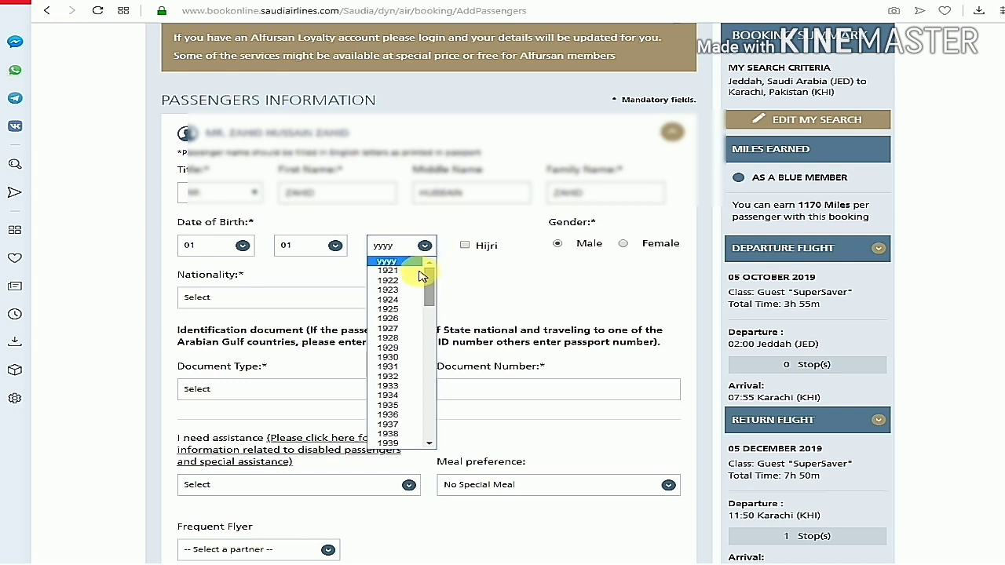
drag(436, 301, 435, 408)
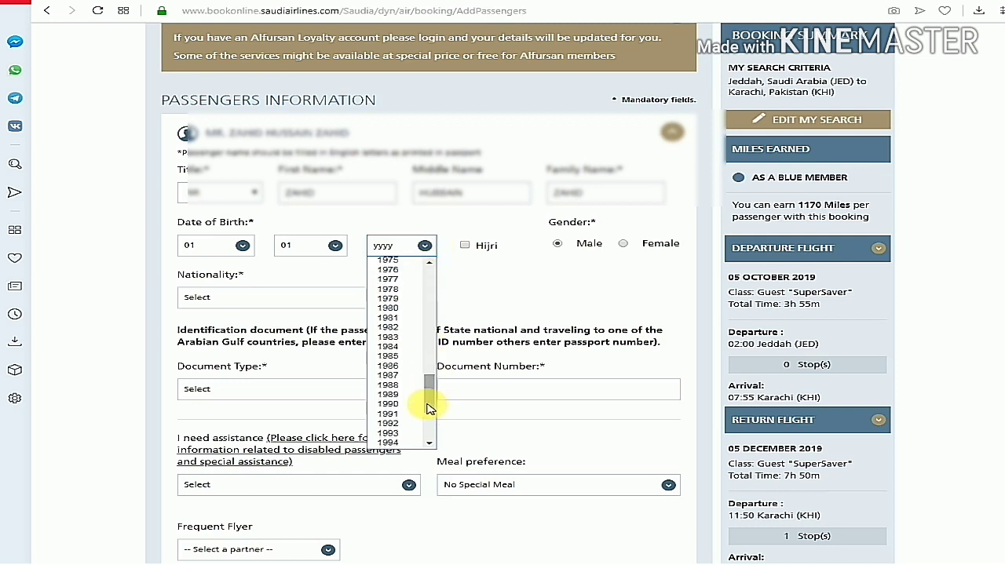
click(401, 397)
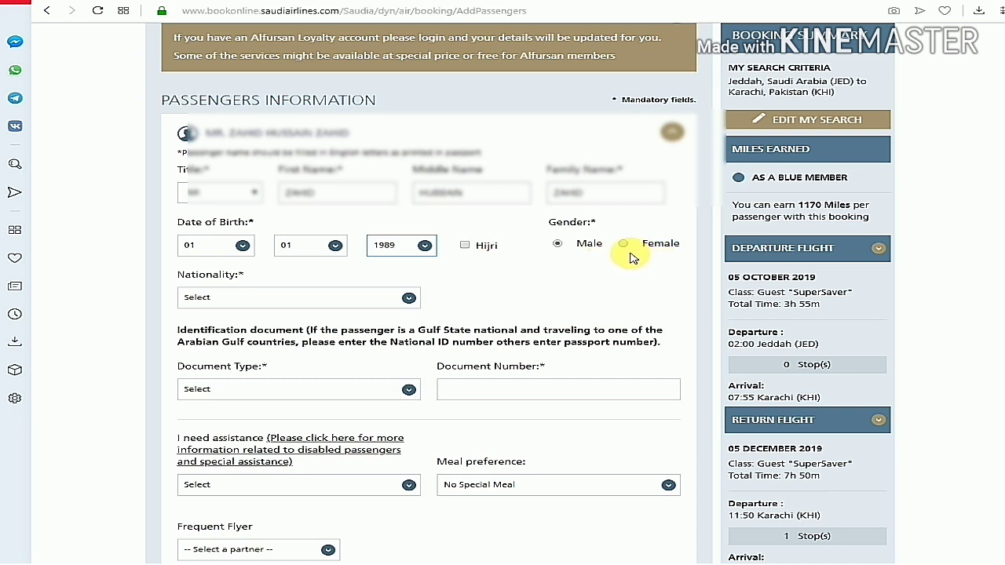
click(559, 244)
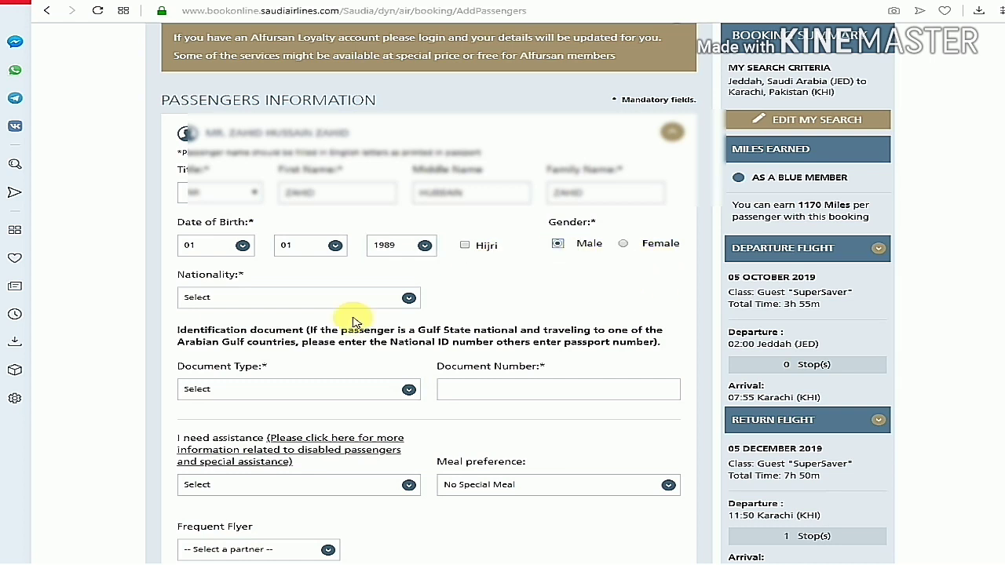
Set the passenger's nationality to Pakistani
click(409, 299)
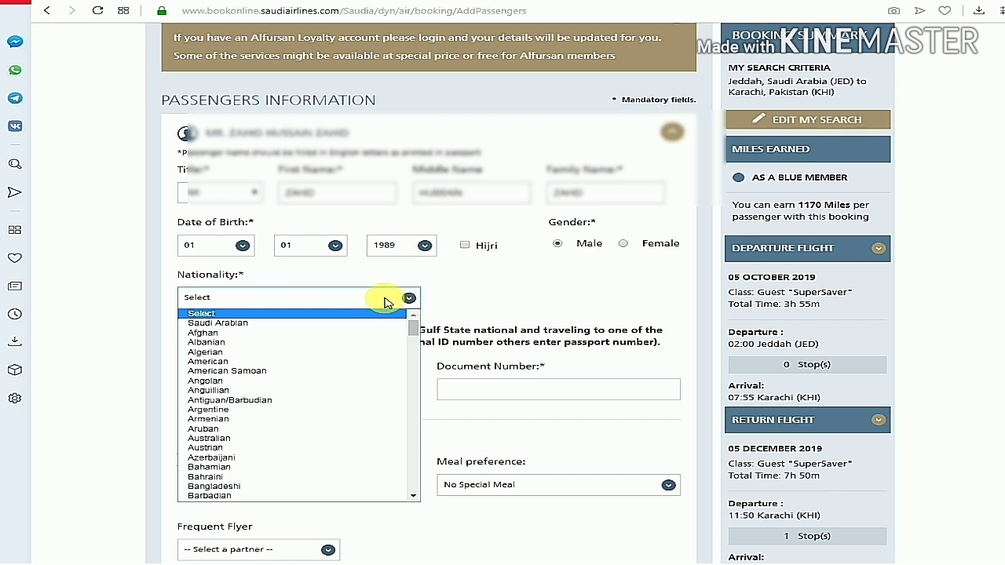
click(409, 300)
click(410, 299)
scroll(361, 353, down, 15)
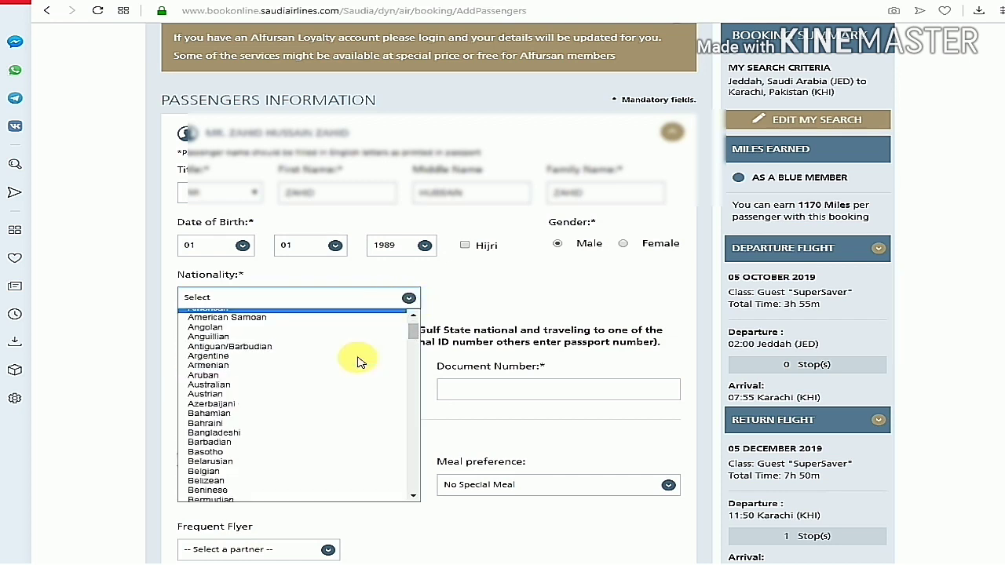
scroll(357, 362, down, 10)
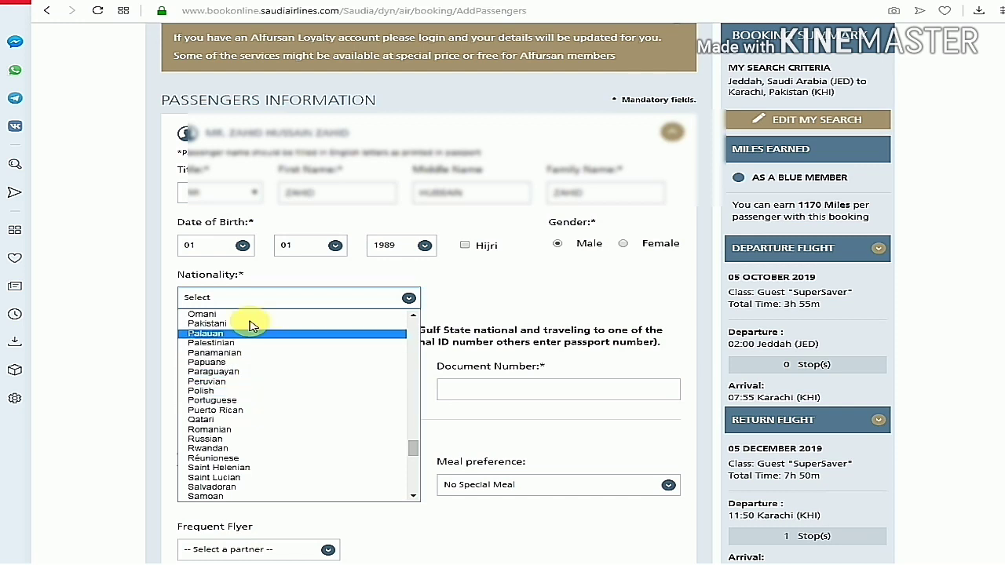
click(203, 322)
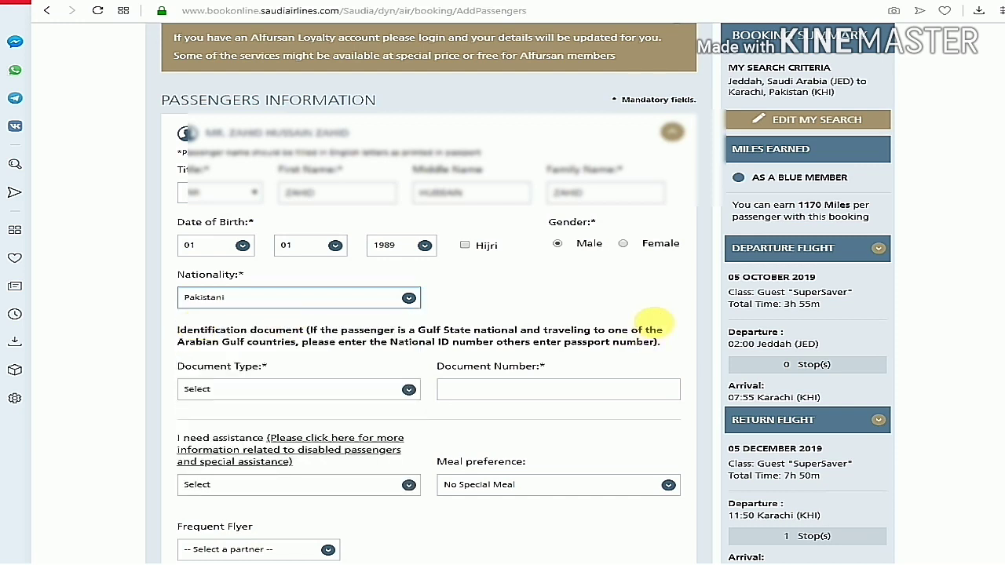
Choose Passport as the document type and begin typing the passport number
scroll(259, 383, down, 2)
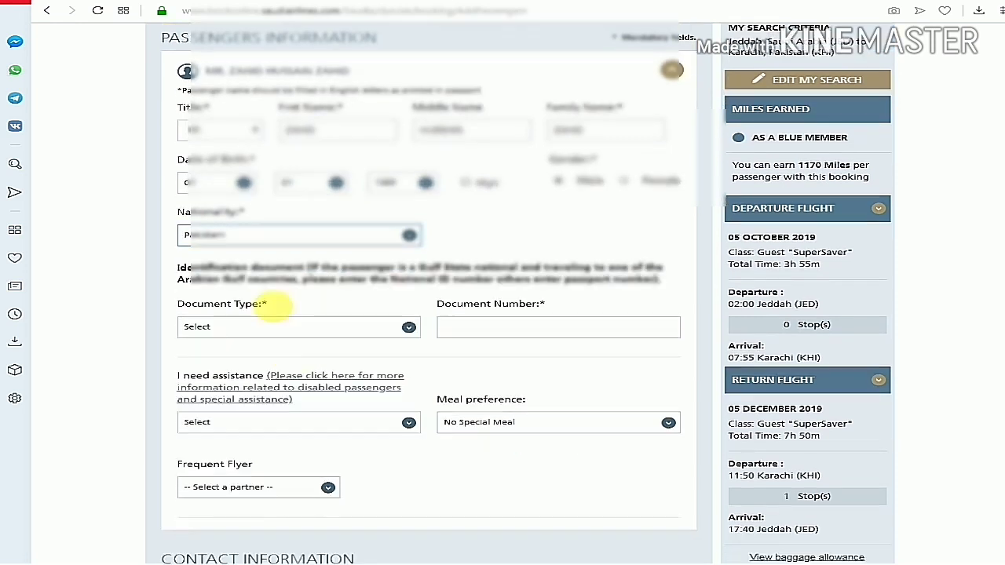
click(409, 326)
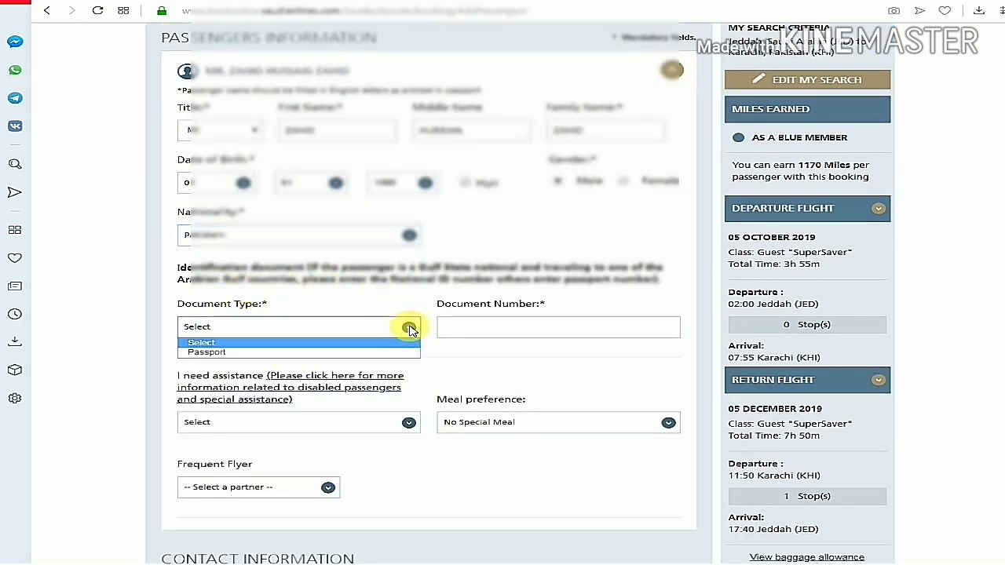
click(249, 351)
click(541, 335)
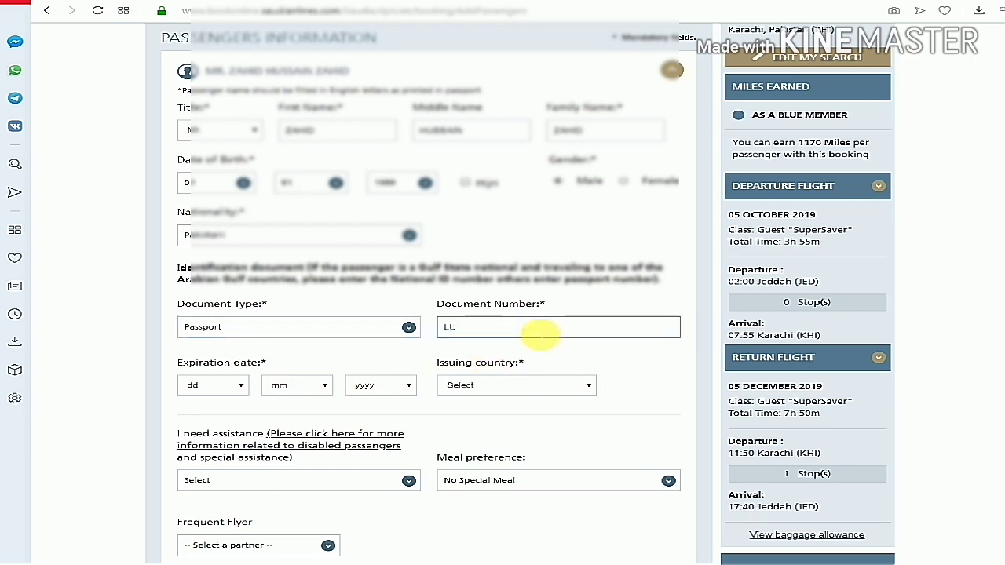
text(LU8)
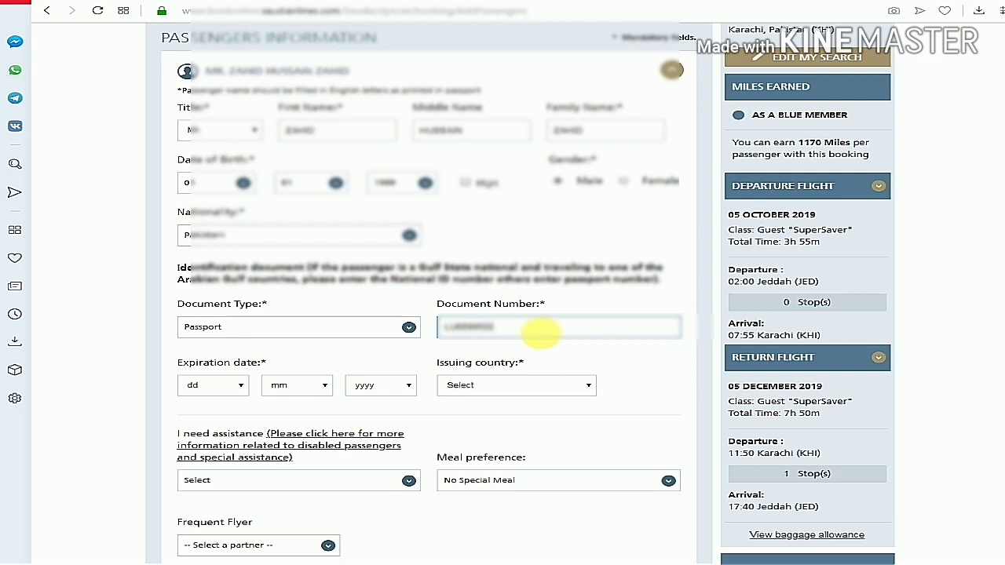
Set the passport expiration date to 07/02/2024
click(241, 386)
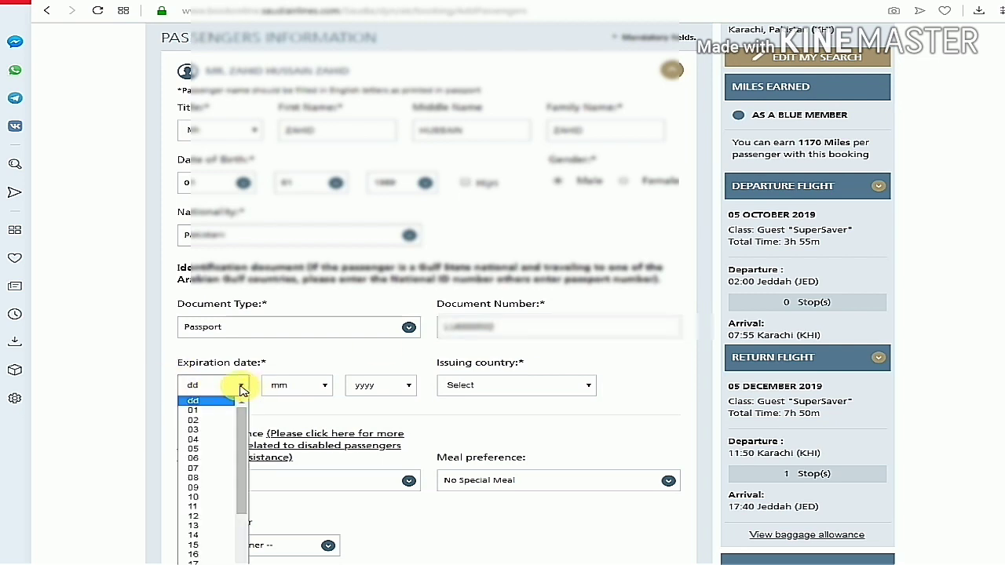
click(192, 471)
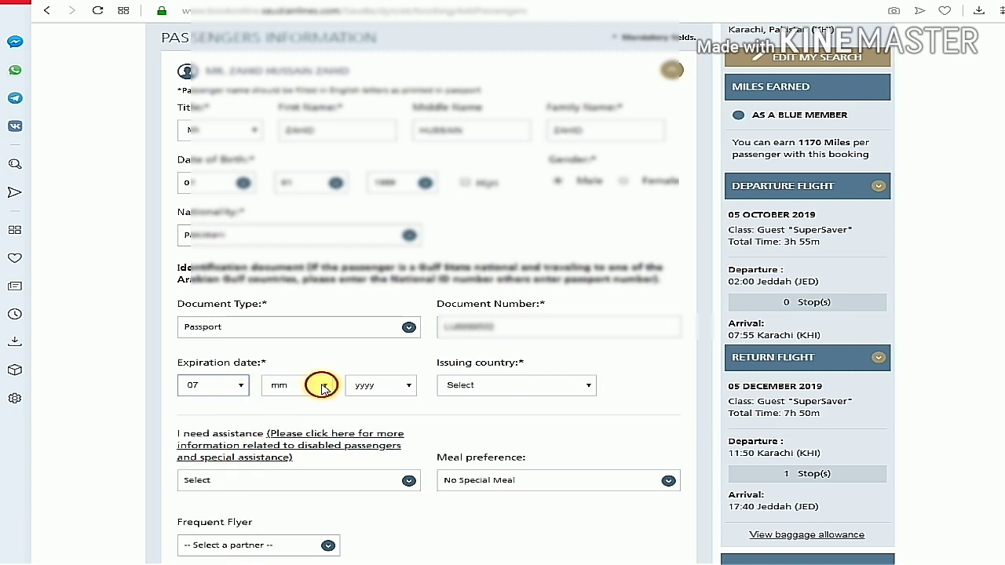
click(324, 388)
click(284, 417)
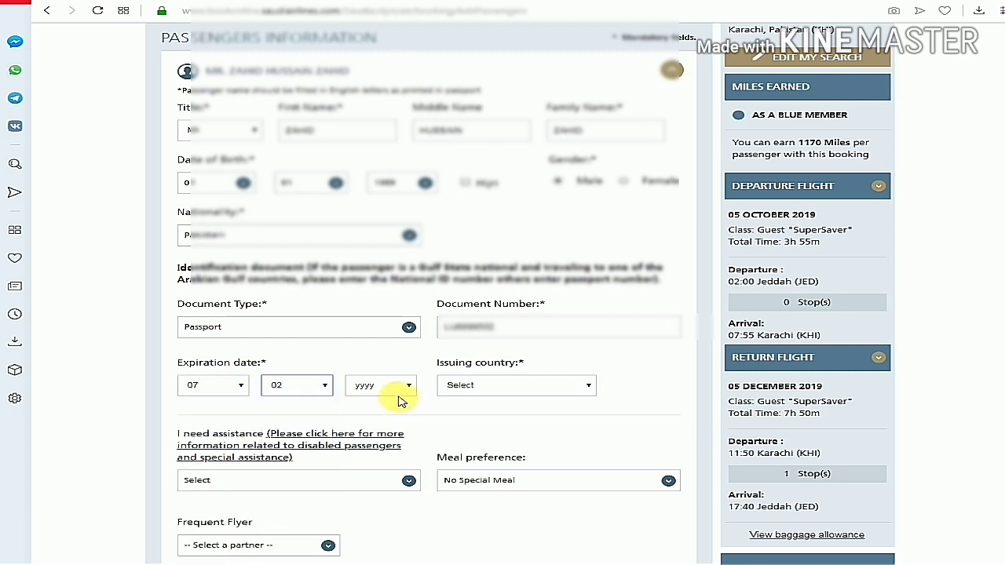
click(405, 386)
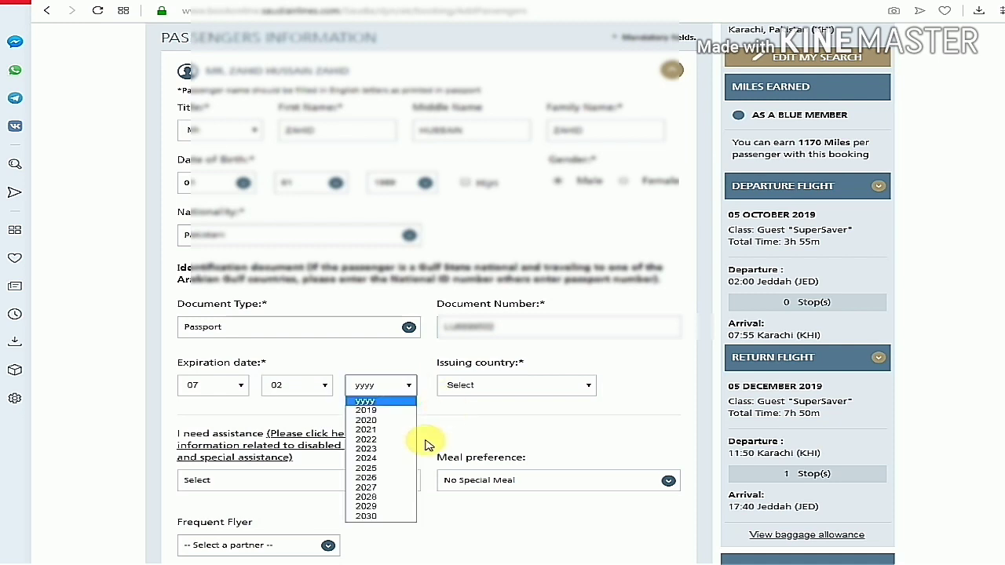
click(381, 460)
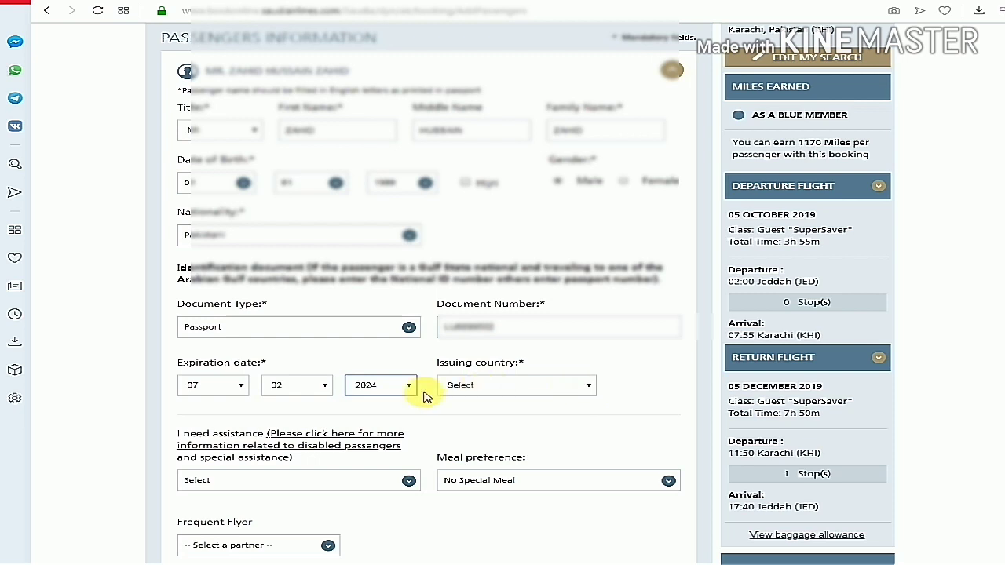
Select Pakistan as the passport's issuing country
click(585, 386)
scroll(577, 446, down, 8)
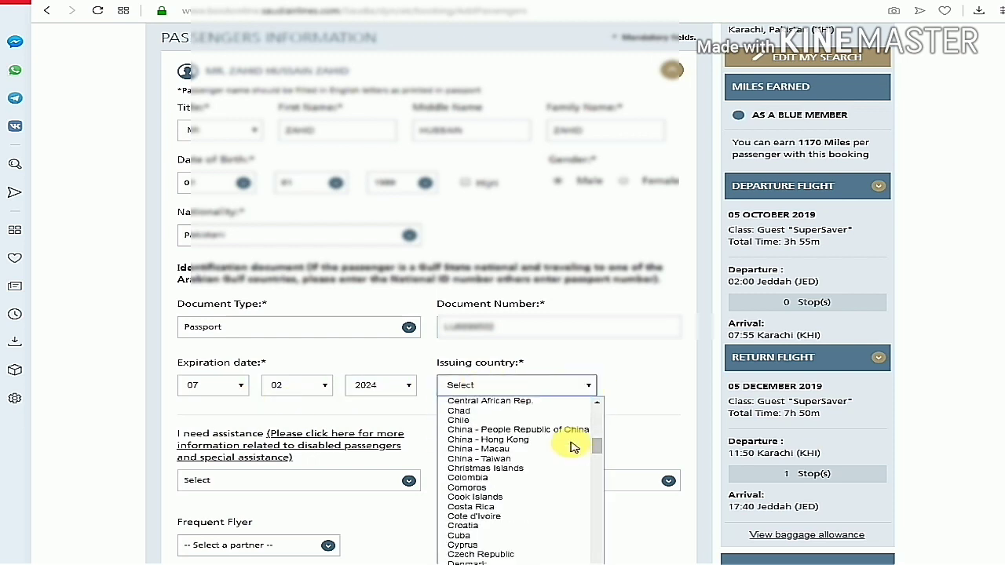
scroll(572, 446, down, 15)
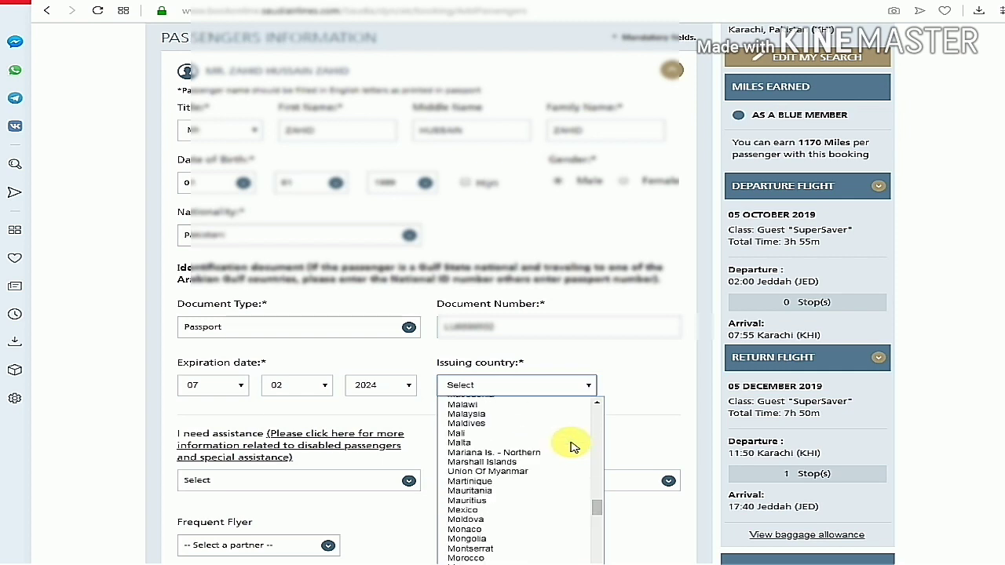
scroll(570, 446, down, 6)
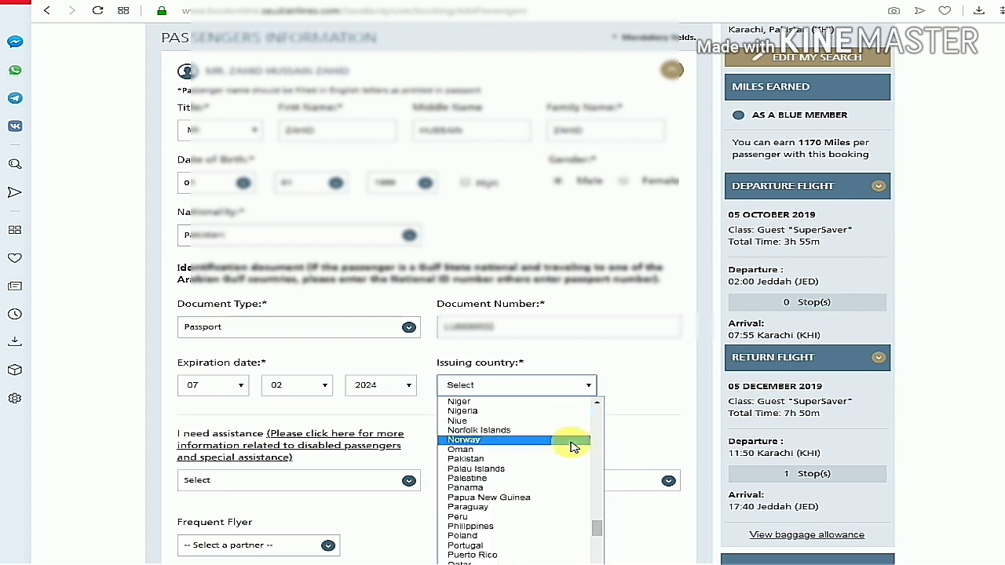
scroll(532, 493, down, 4)
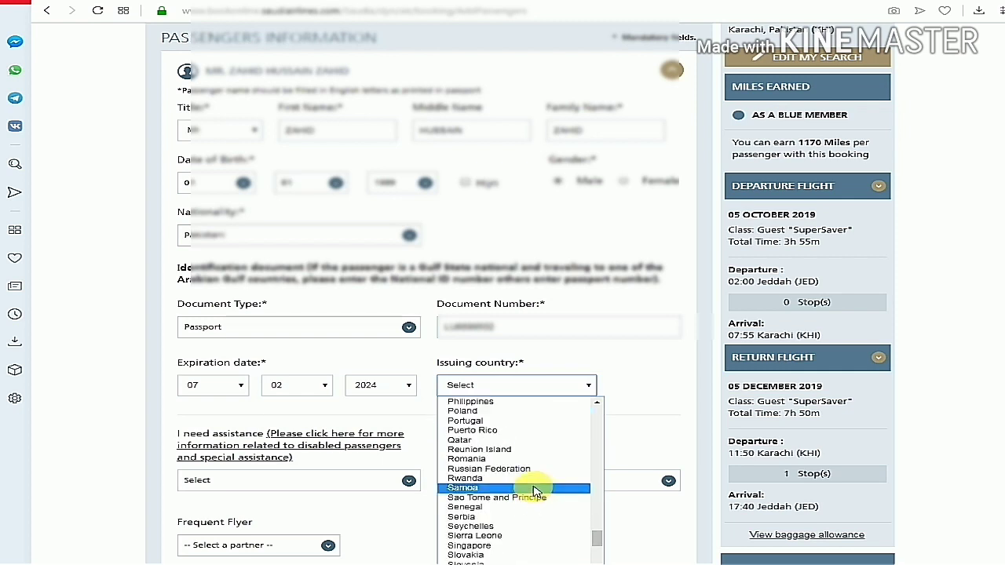
scroll(534, 481, up, 4)
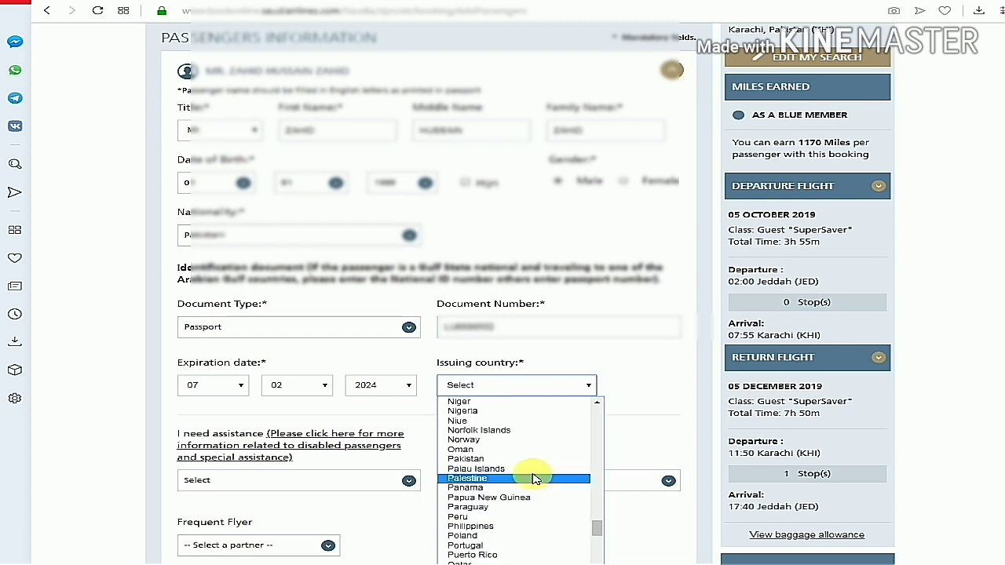
click(472, 459)
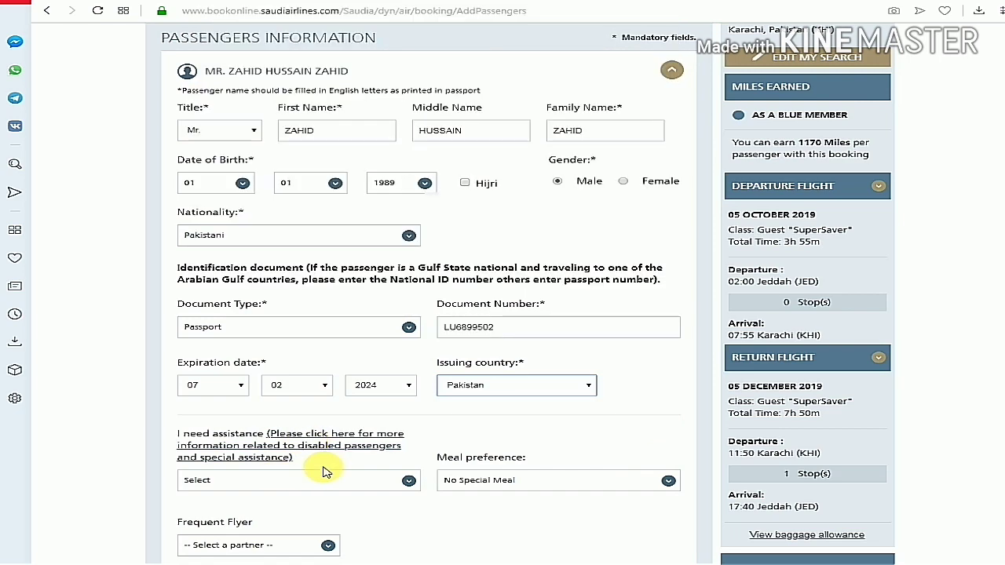
scroll(325, 472, down, 2)
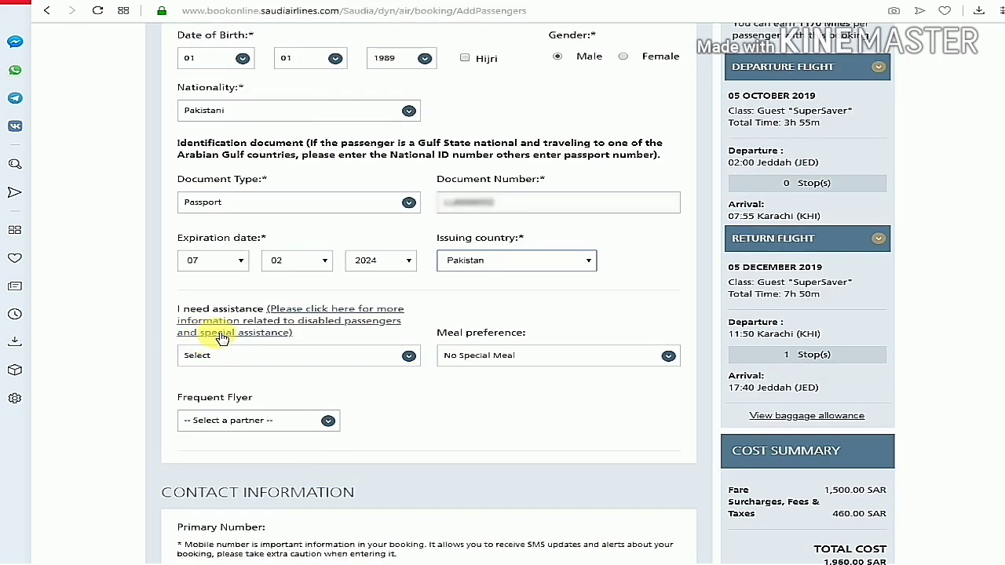
click(407, 357)
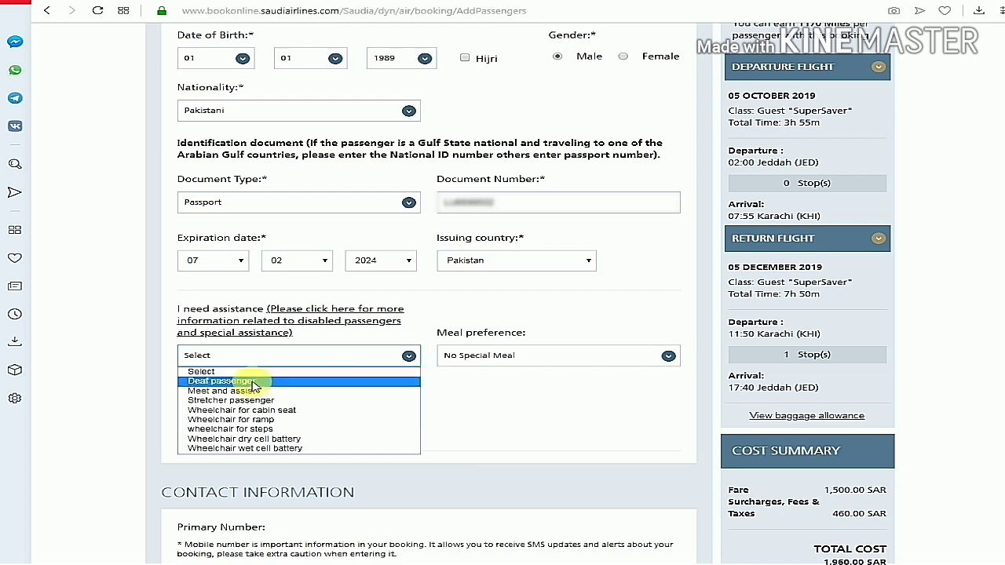
click(407, 354)
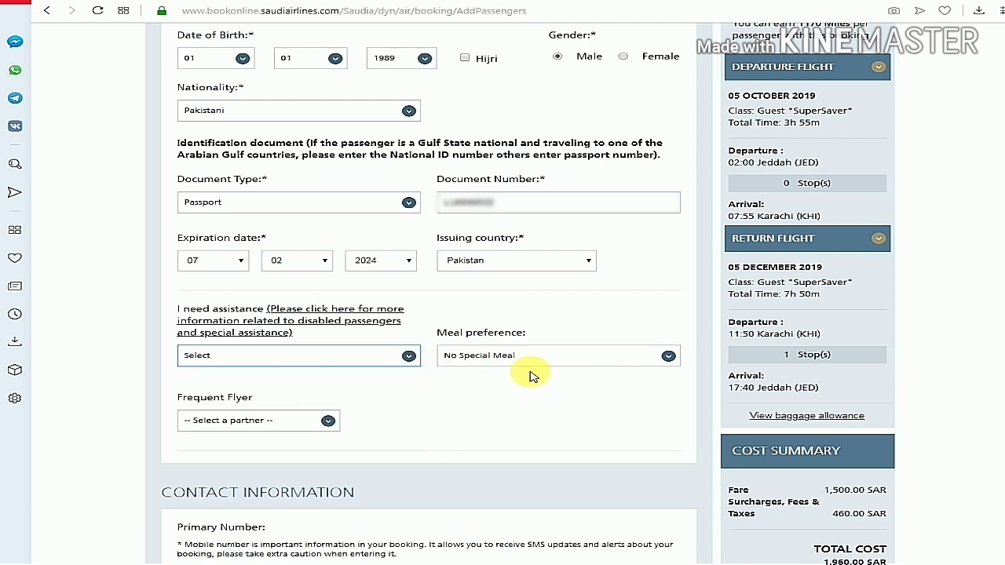
click(668, 357)
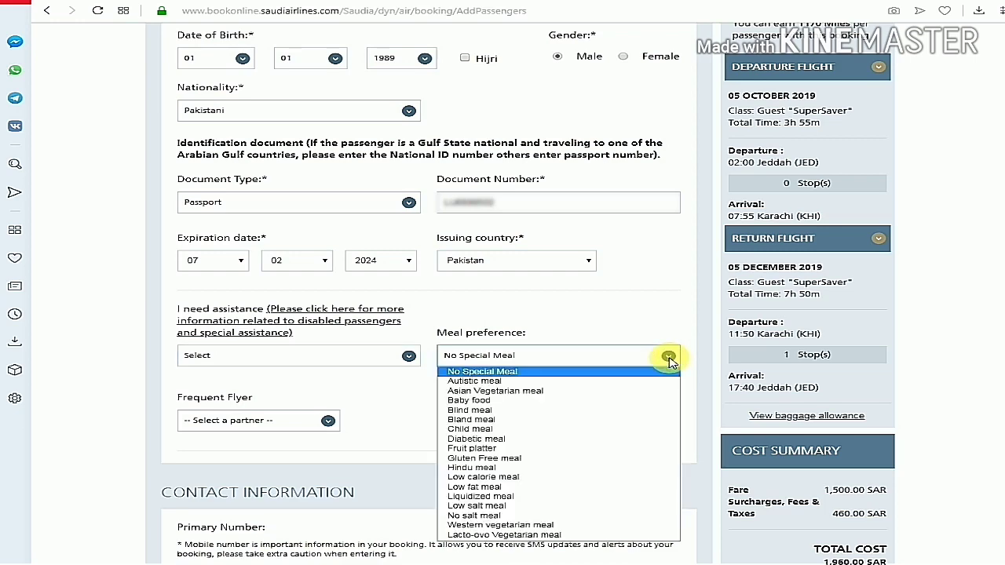
click(669, 358)
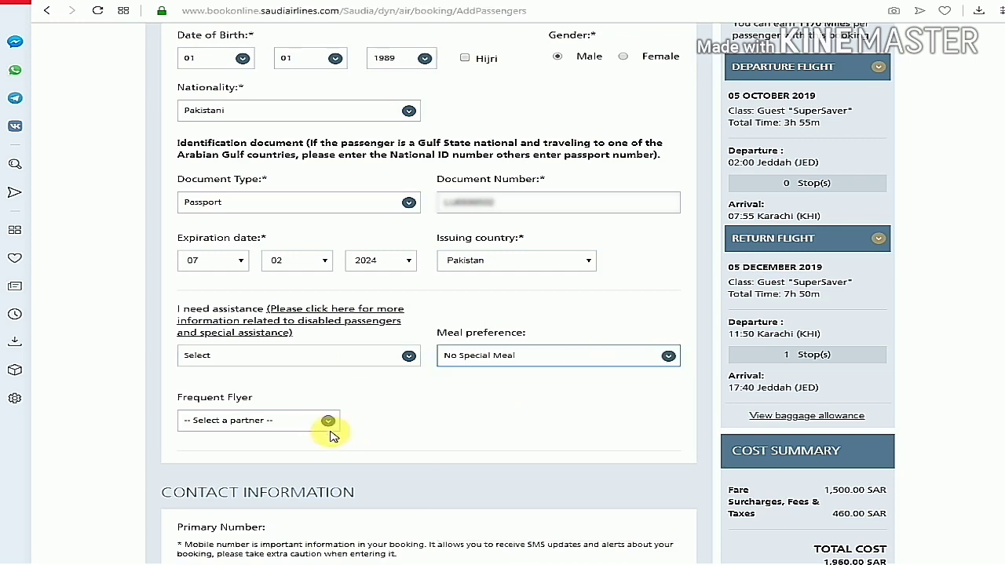
scroll(379, 405, down, 1)
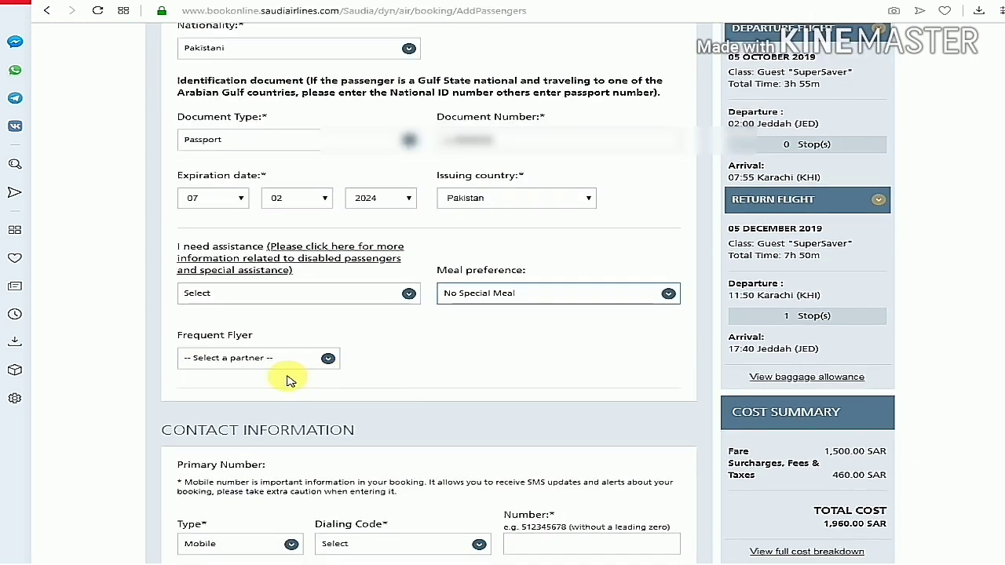
click(329, 358)
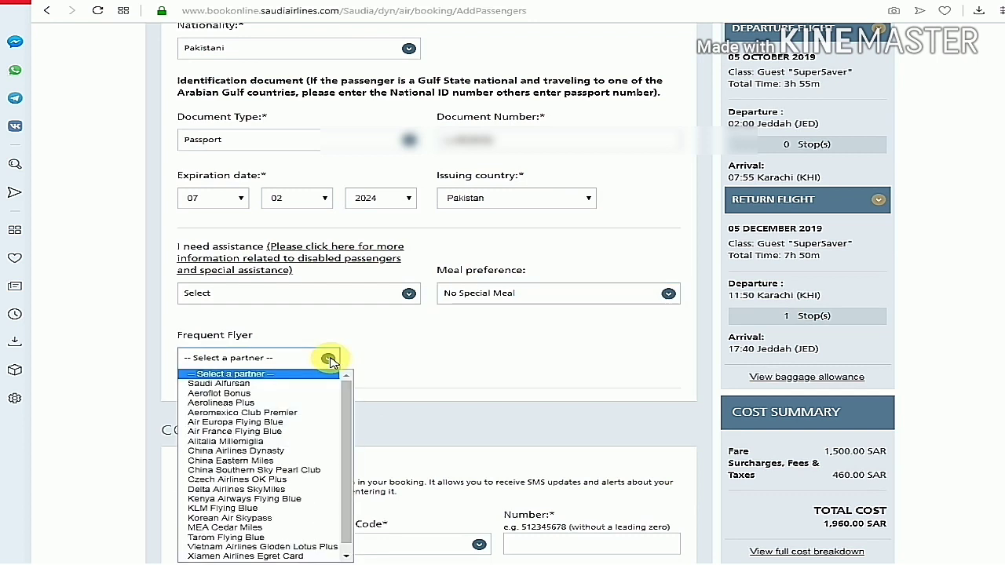
click(330, 359)
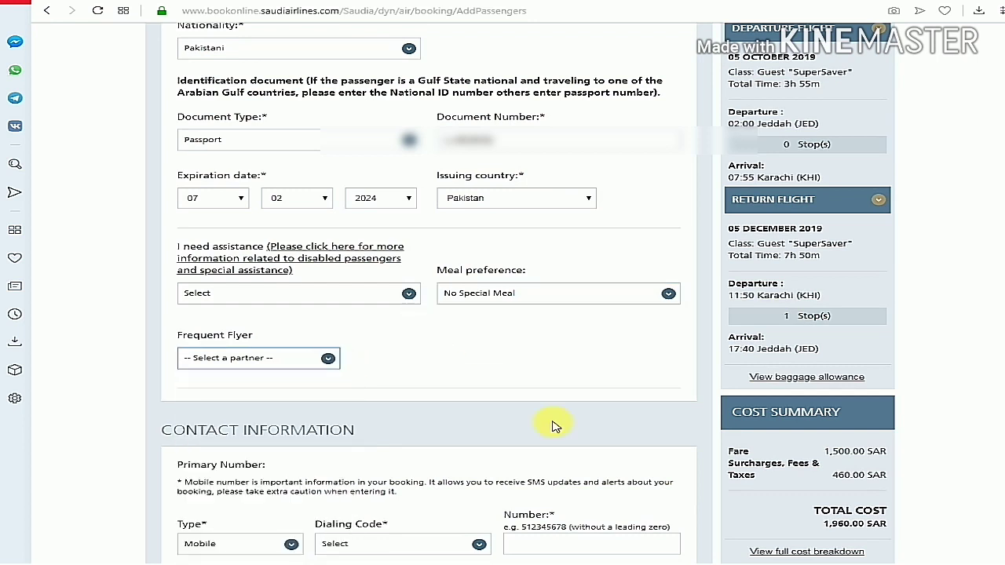
Keep the number type as Mobile and enter a Saudi Arabia (+966) mobile number
scroll(511, 382, down, 4)
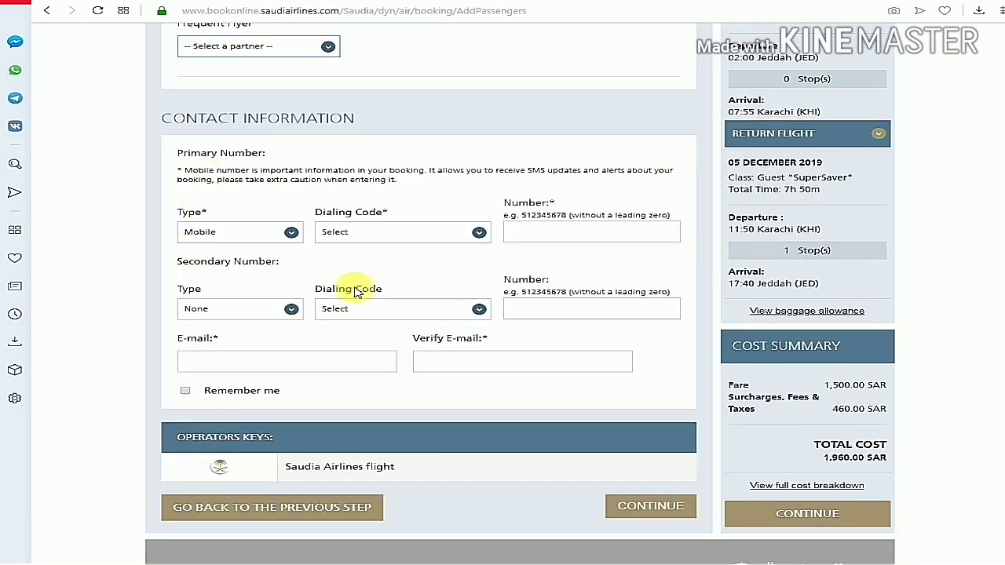
click(291, 234)
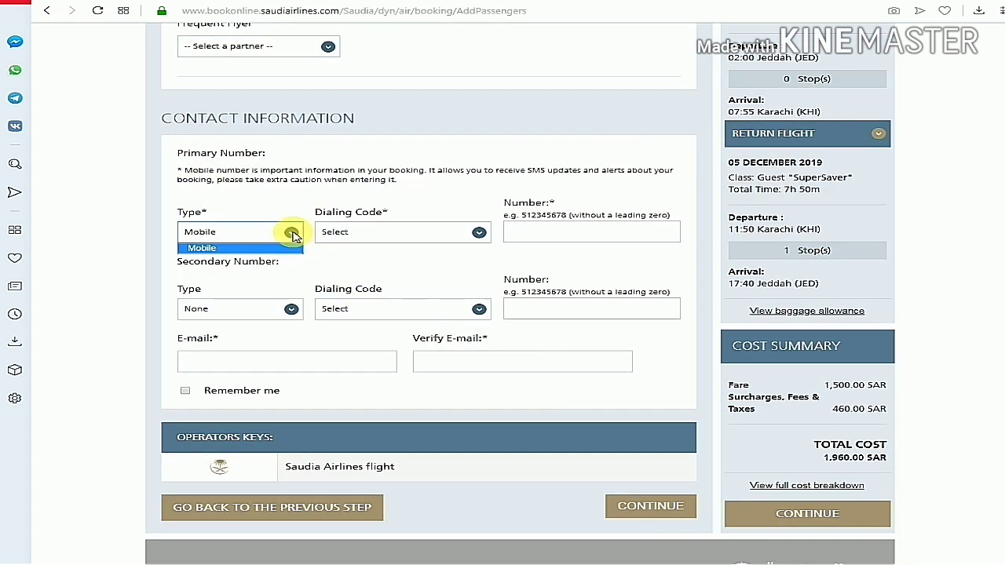
click(292, 233)
click(476, 233)
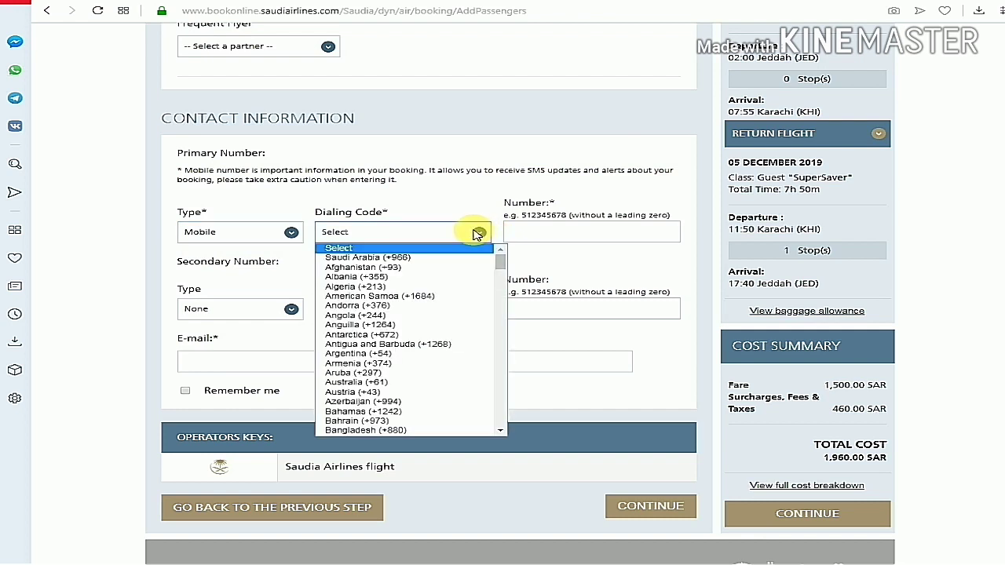
scroll(464, 275, down, 15)
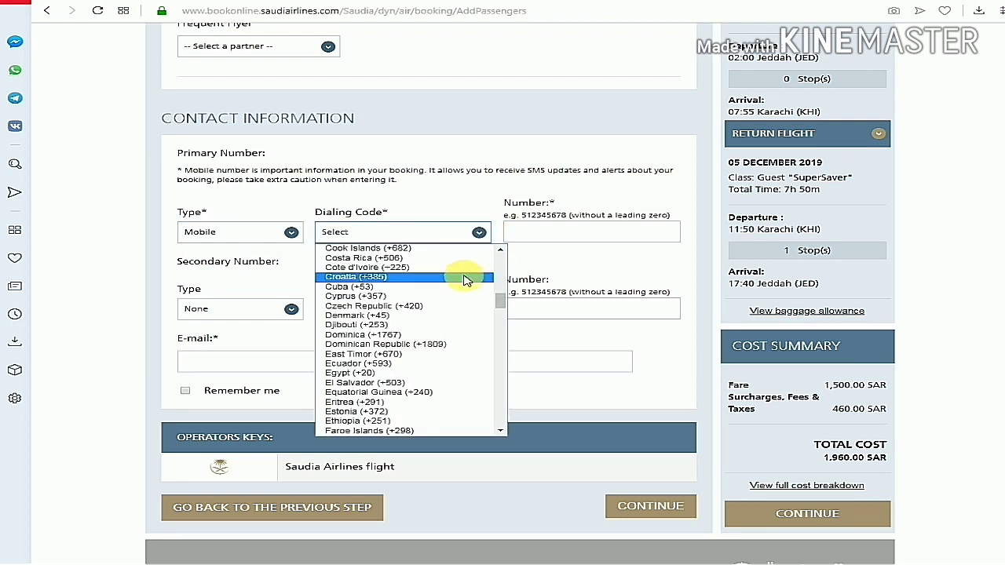
scroll(464, 278, up, 15)
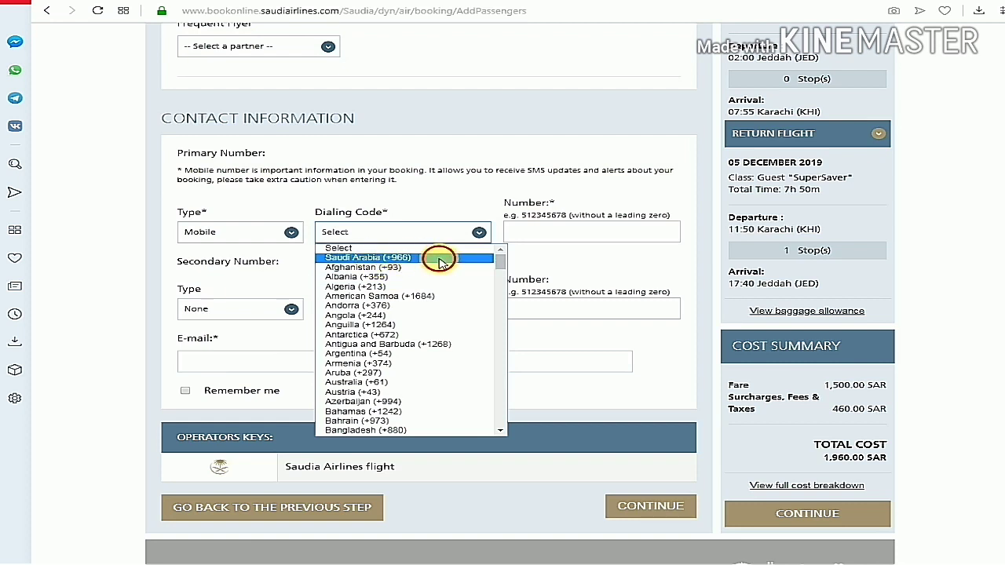
click(440, 259)
click(556, 237)
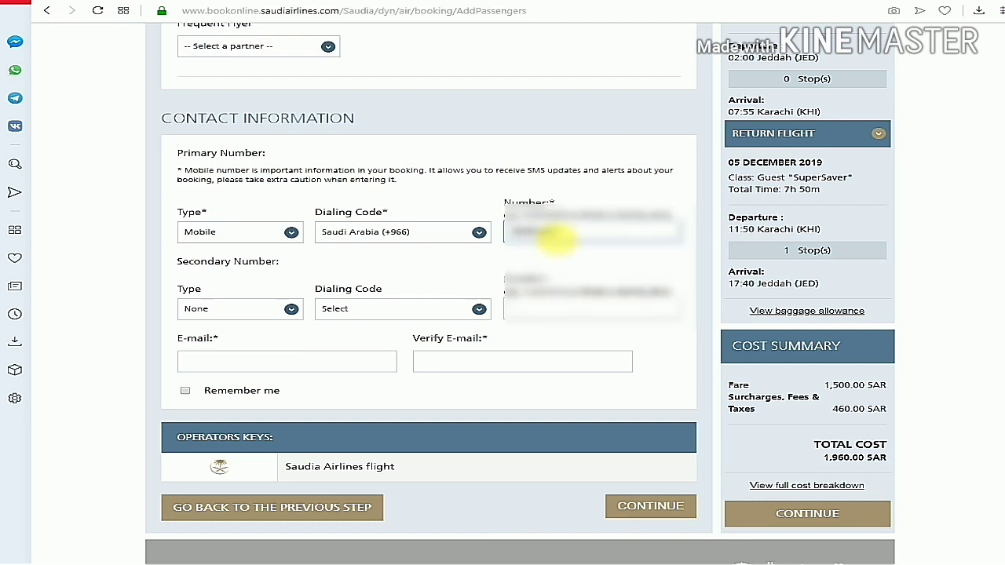
Enter a Pakistan (+92) secondary phone number, then fill in the e-mail address
click(290, 308)
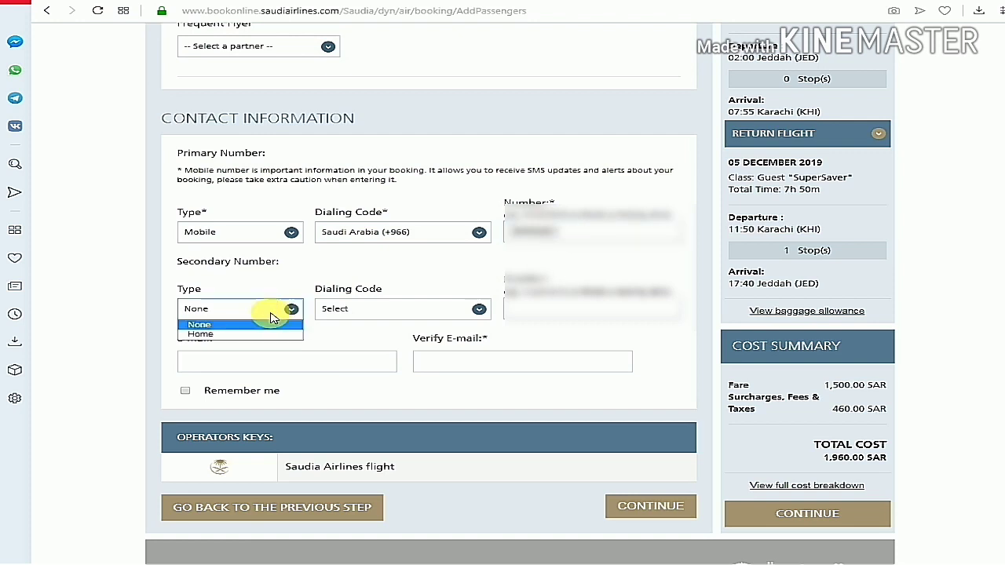
click(224, 323)
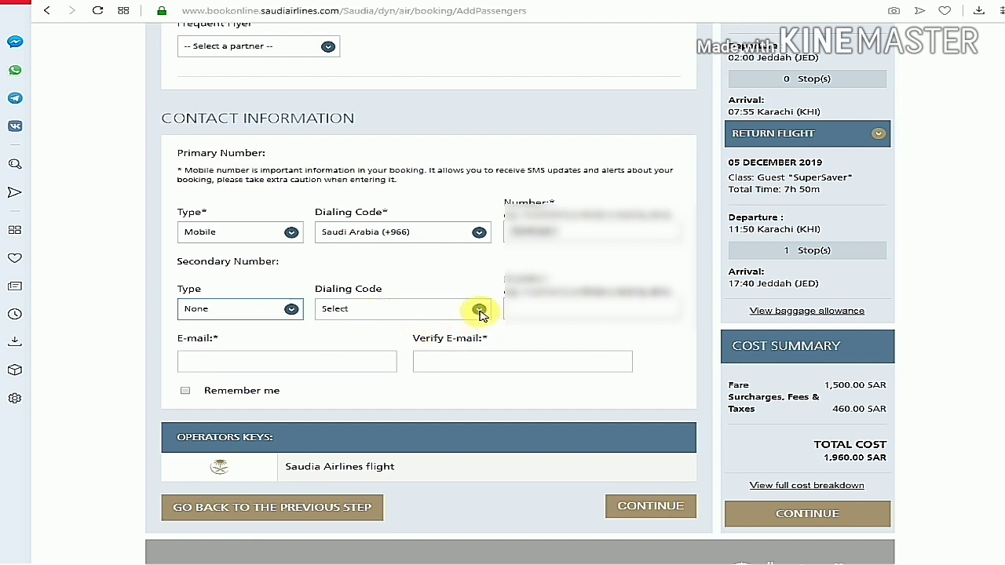
click(479, 311)
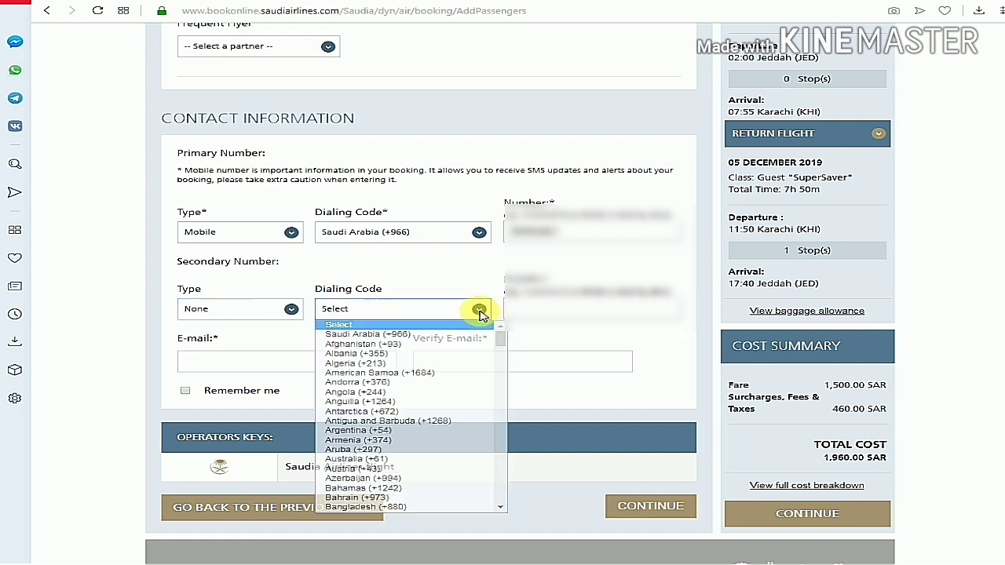
scroll(442, 384, down, 10)
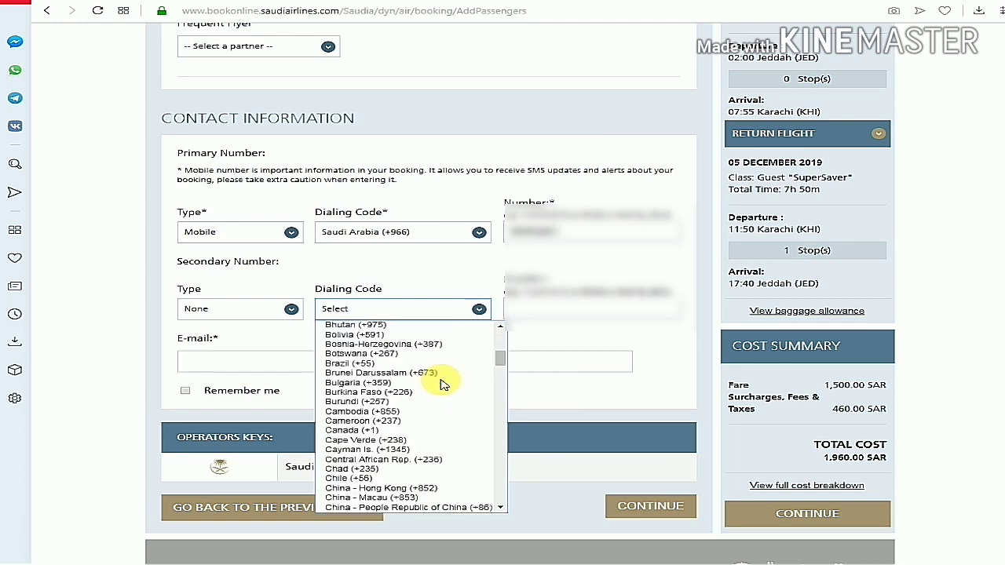
scroll(442, 384, down, 20)
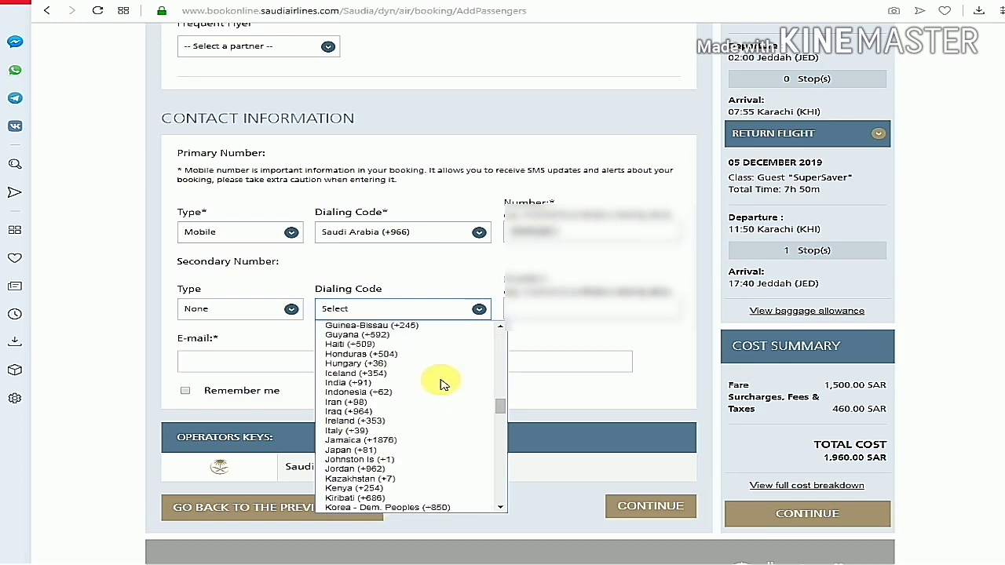
scroll(442, 384, down, 4)
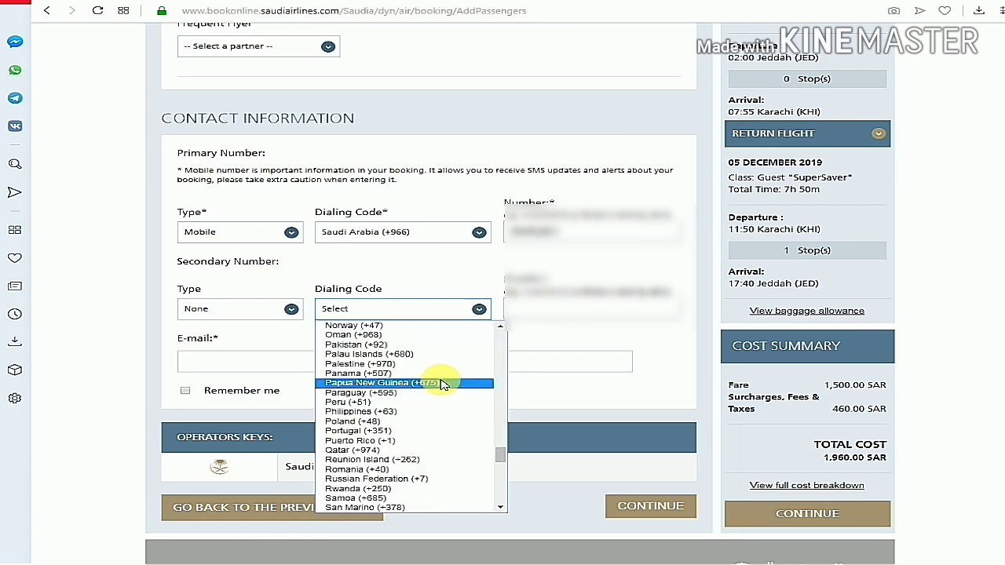
click(355, 345)
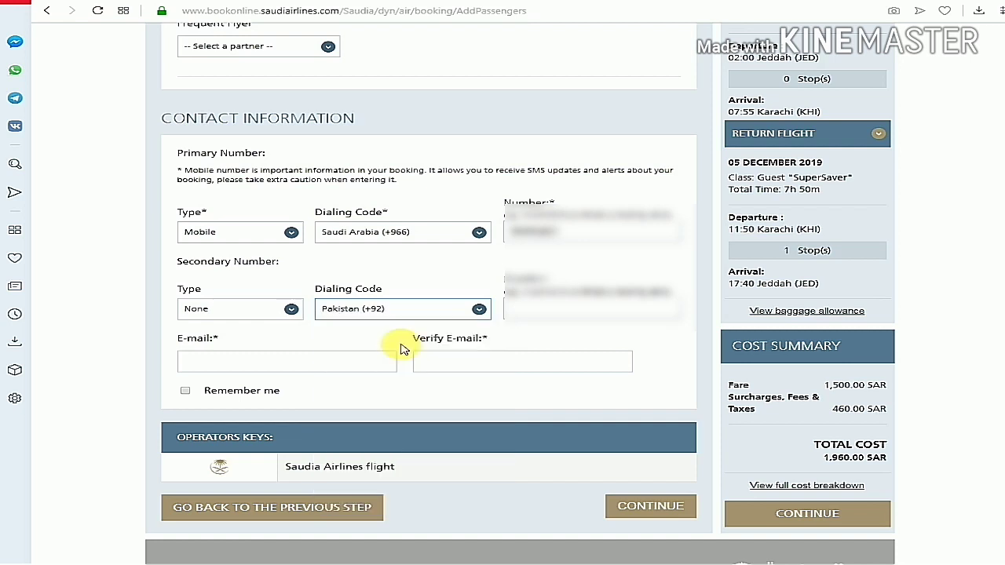
click(610, 318)
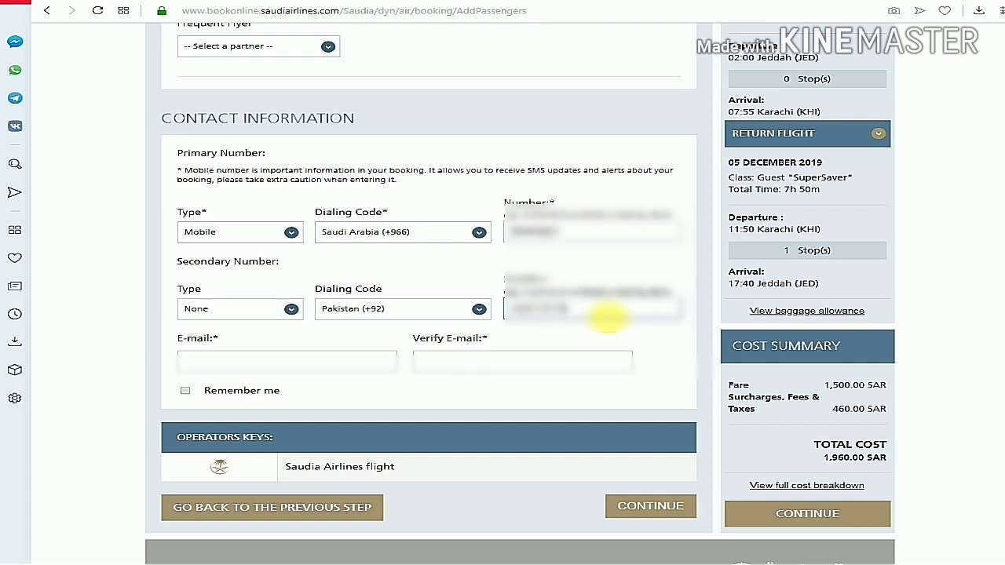
click(299, 364)
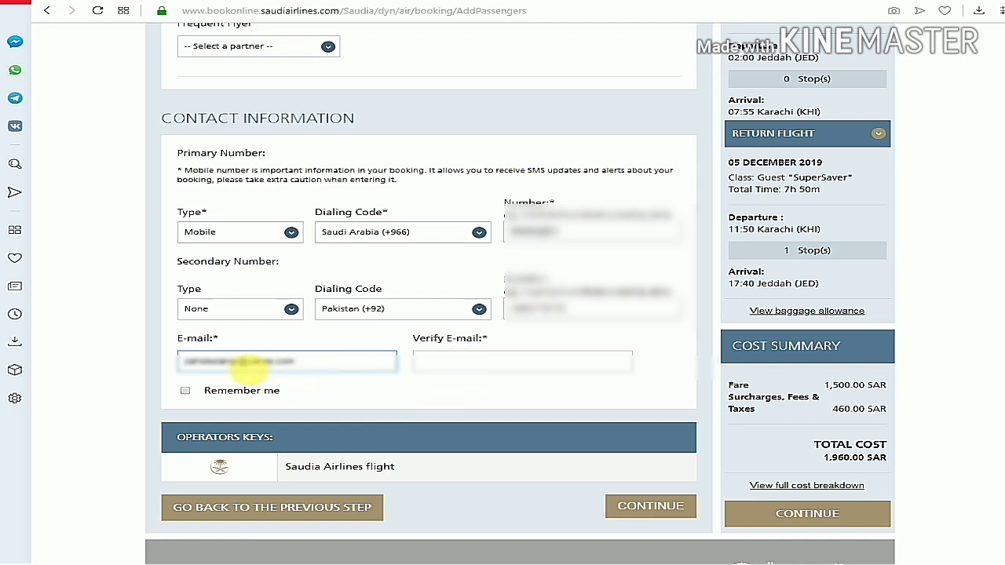
Copy the entered e-mail address and paste it into the Verify E-mail field
drag(297, 361, 177, 364)
right_click(225, 359)
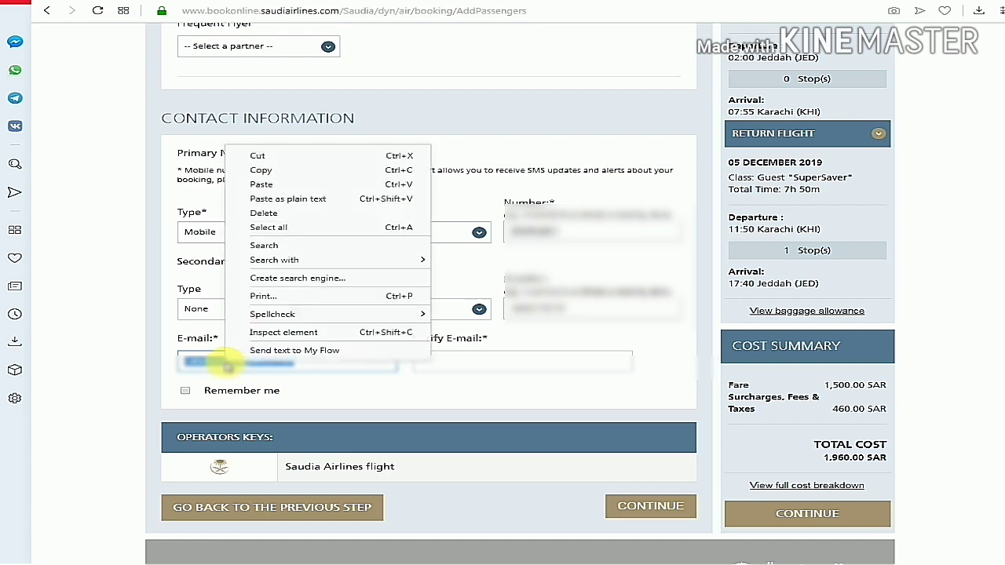
click(273, 362)
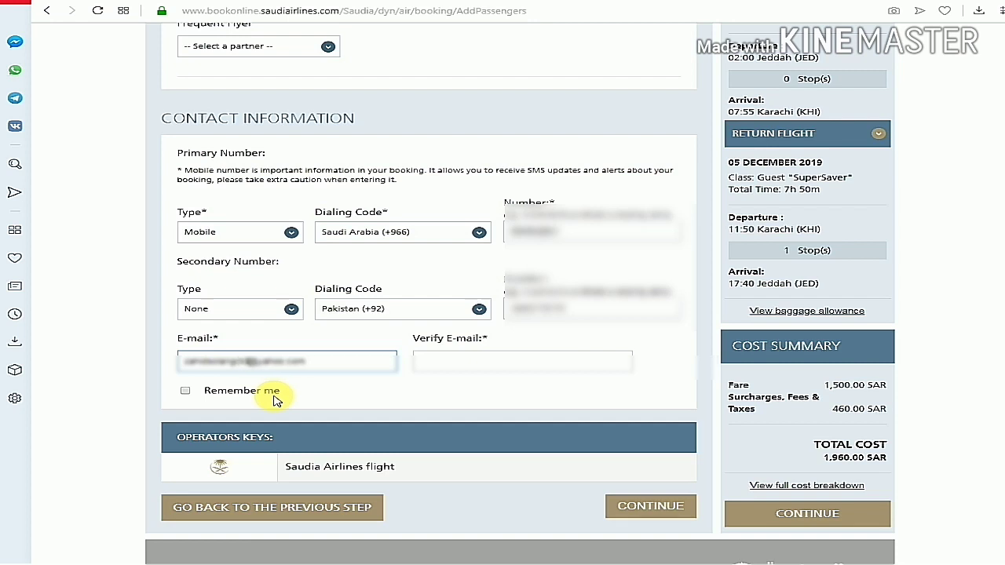
drag(310, 363, 185, 365)
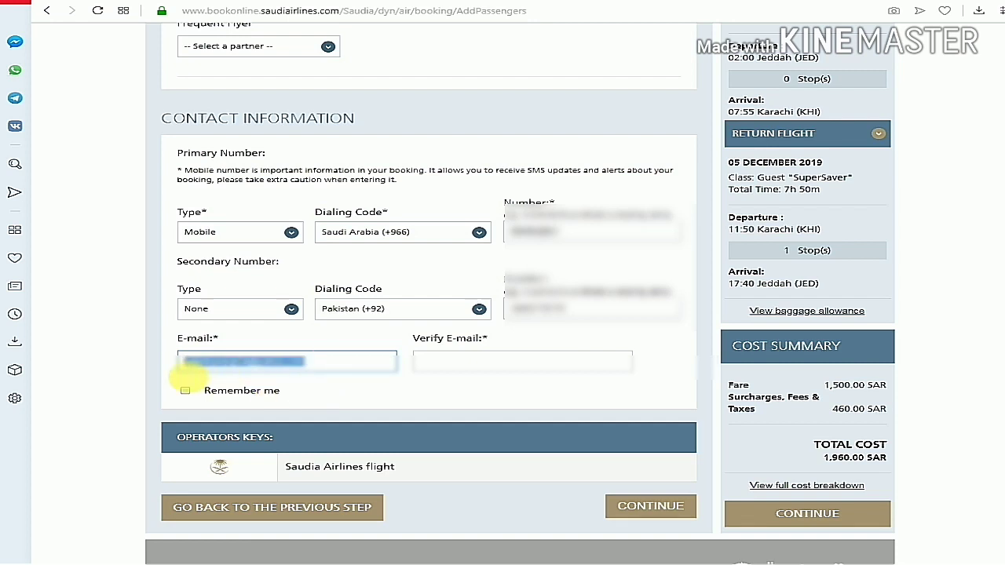
right_click(227, 363)
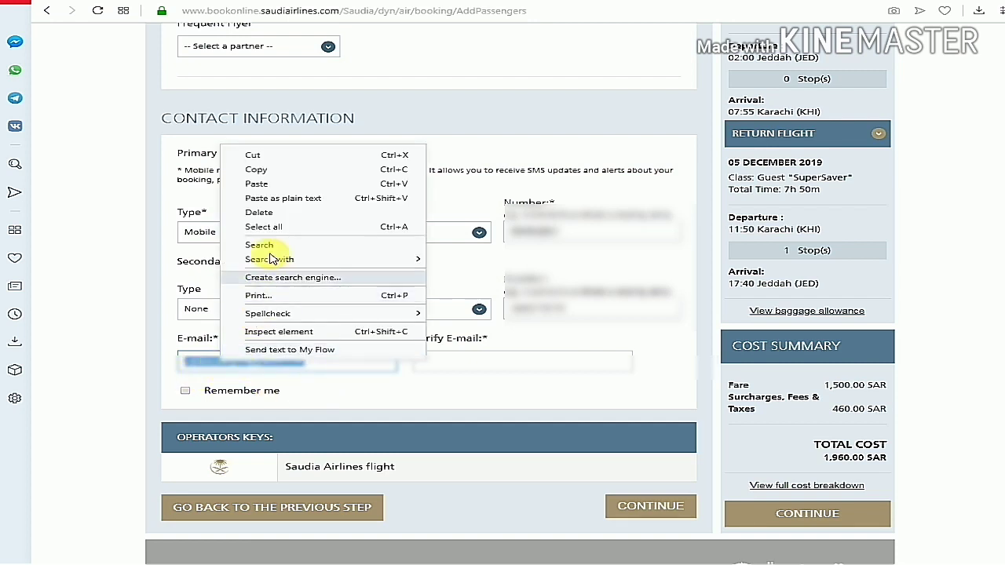
click(256, 169)
click(499, 366)
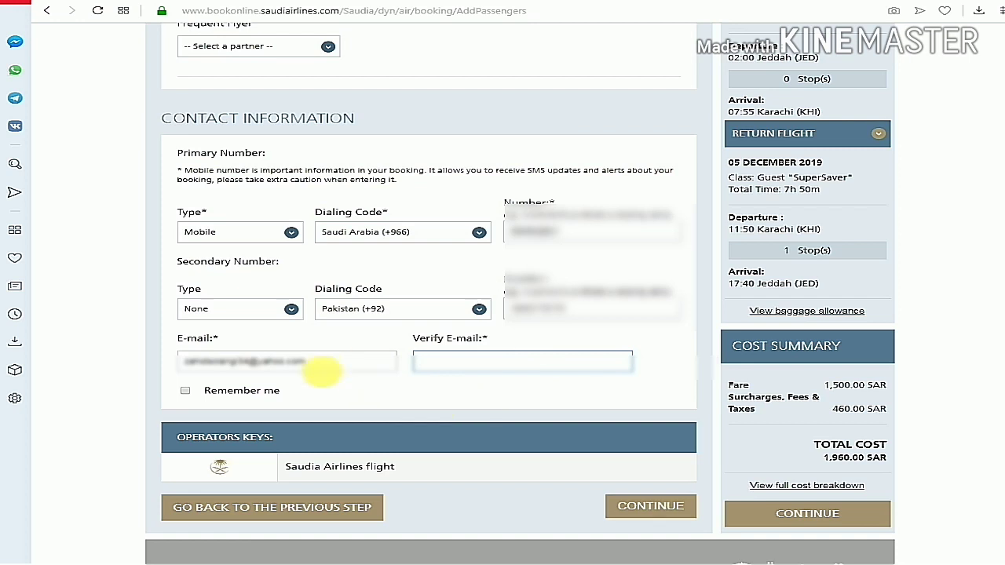
drag(305, 362, 161, 369)
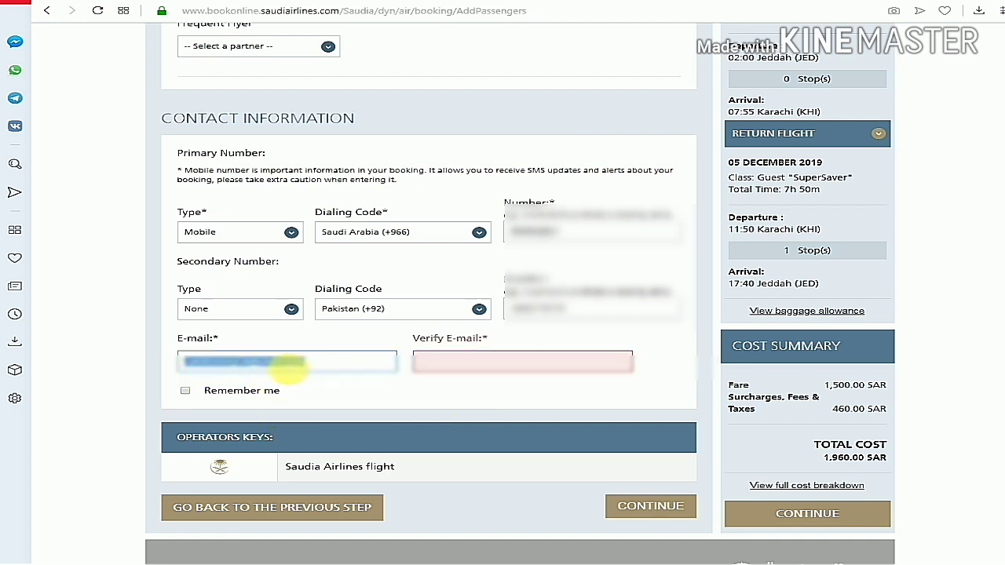
right_click(283, 364)
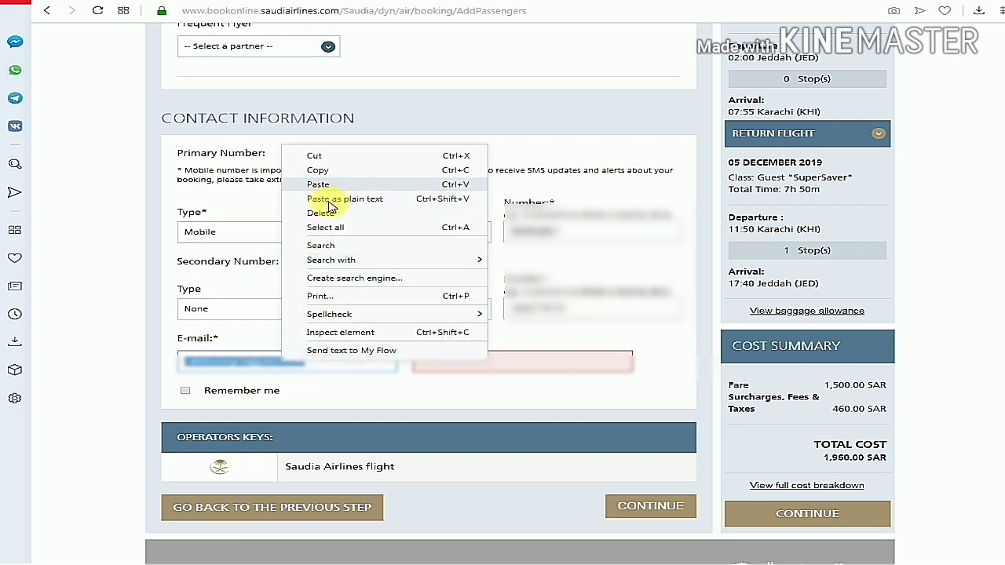
click(329, 170)
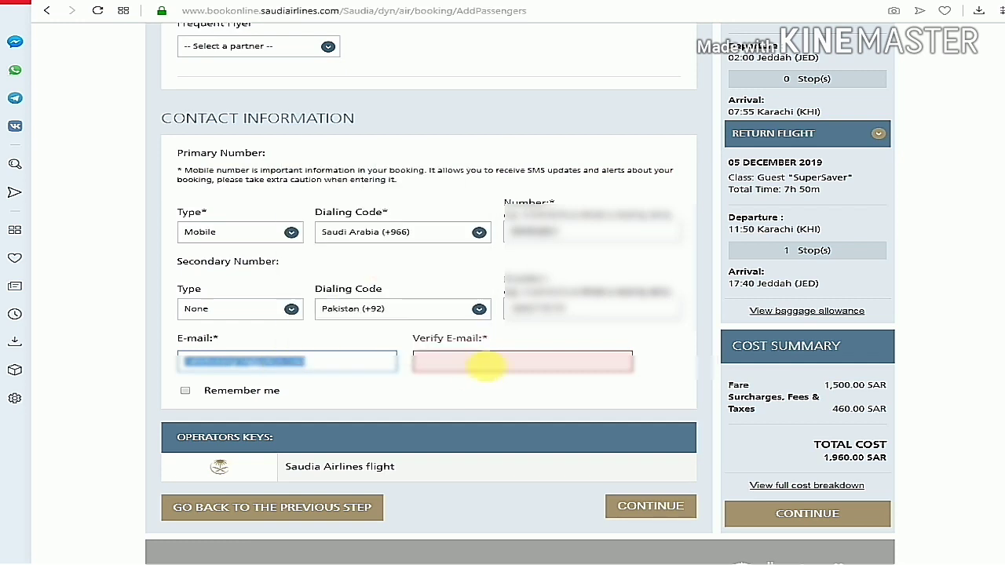
click(480, 364)
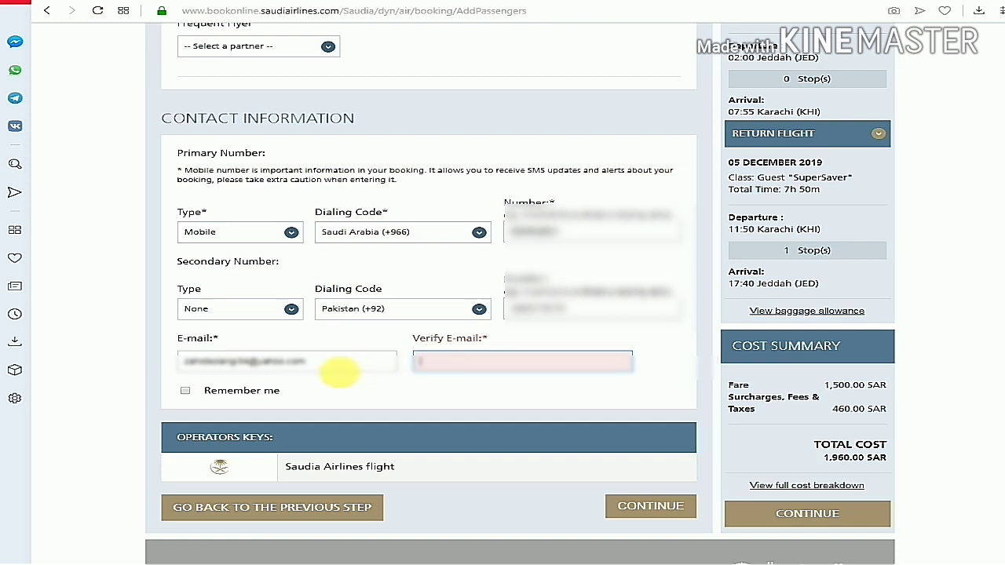
drag(325, 364, 177, 378)
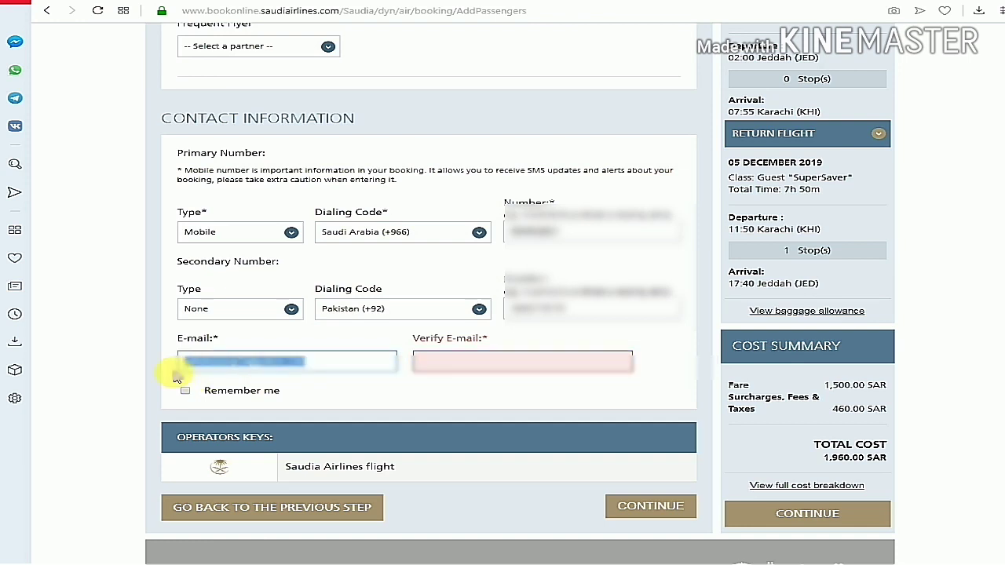
click(454, 364)
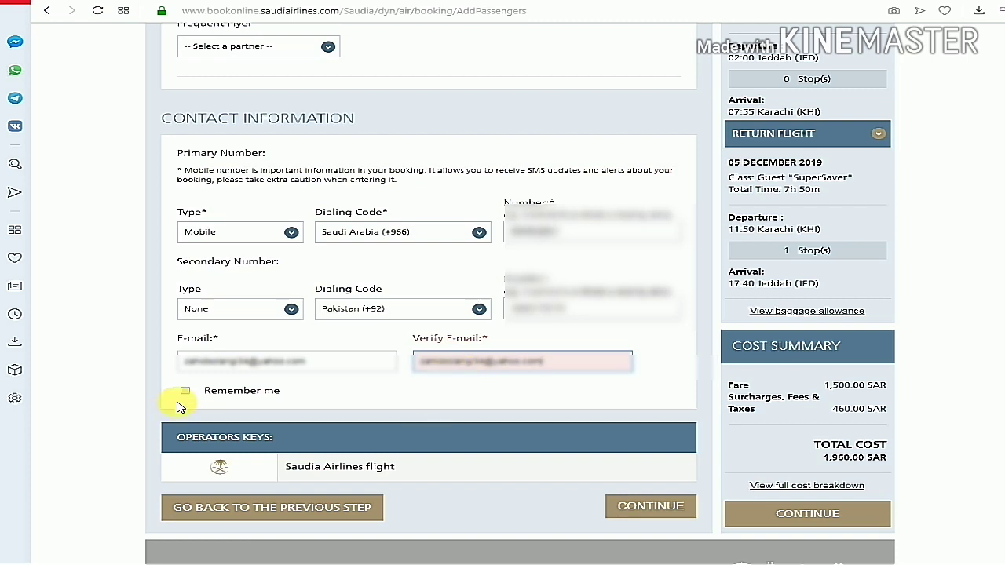
Tick Remember me so the contact details are saved
click(185, 390)
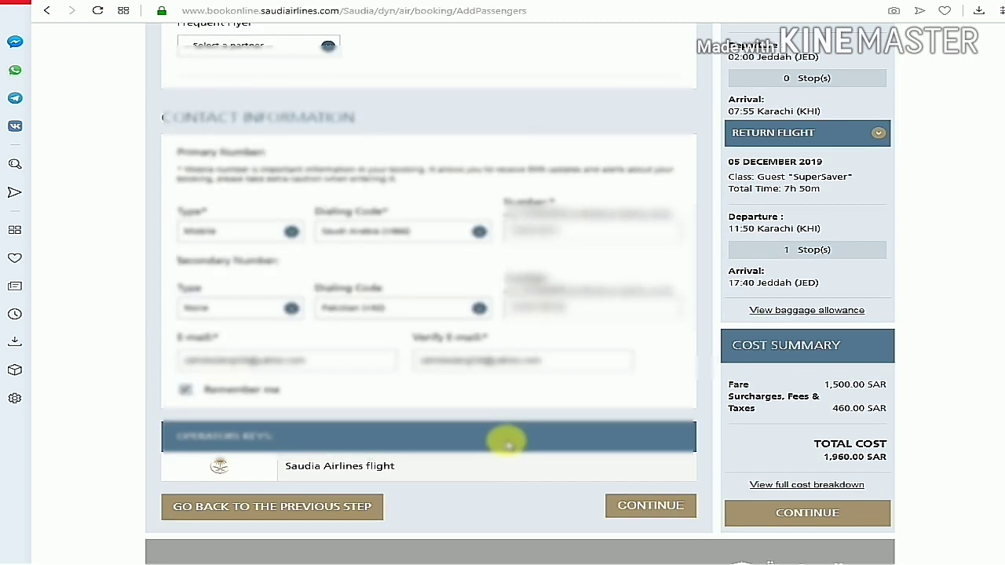
scroll(508, 448, down, 1)
scroll(509, 446, up, 5)
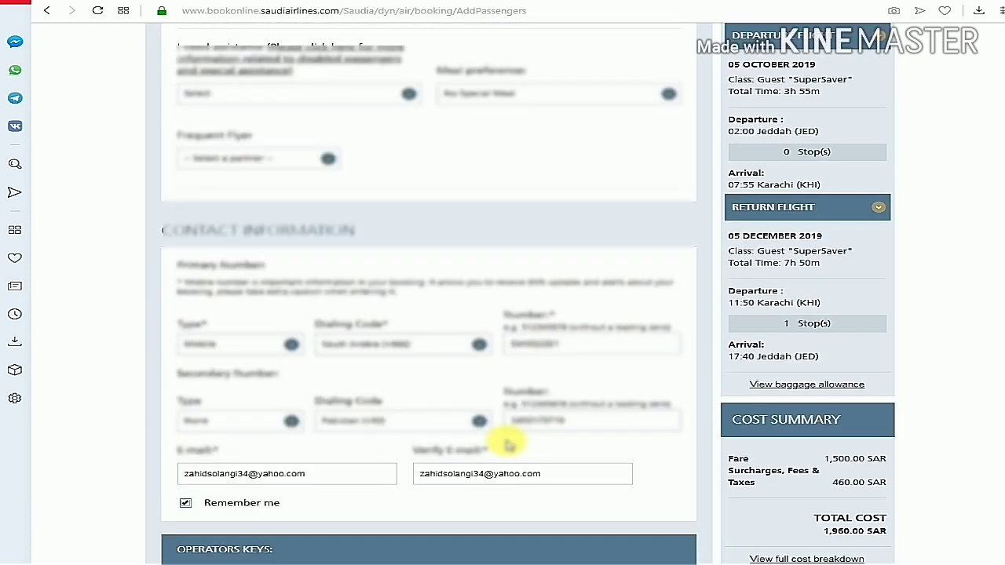
scroll(512, 445, up, 1)
scroll(512, 444, down, 5)
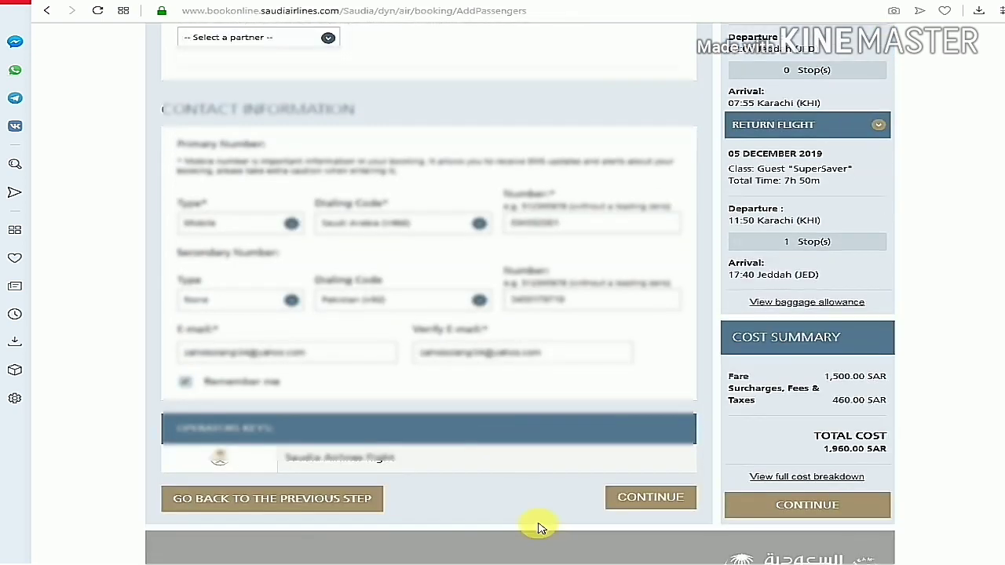
Submit the contact details, then continue past Seats & Extras without adding seats, baggage or WiFi
click(642, 498)
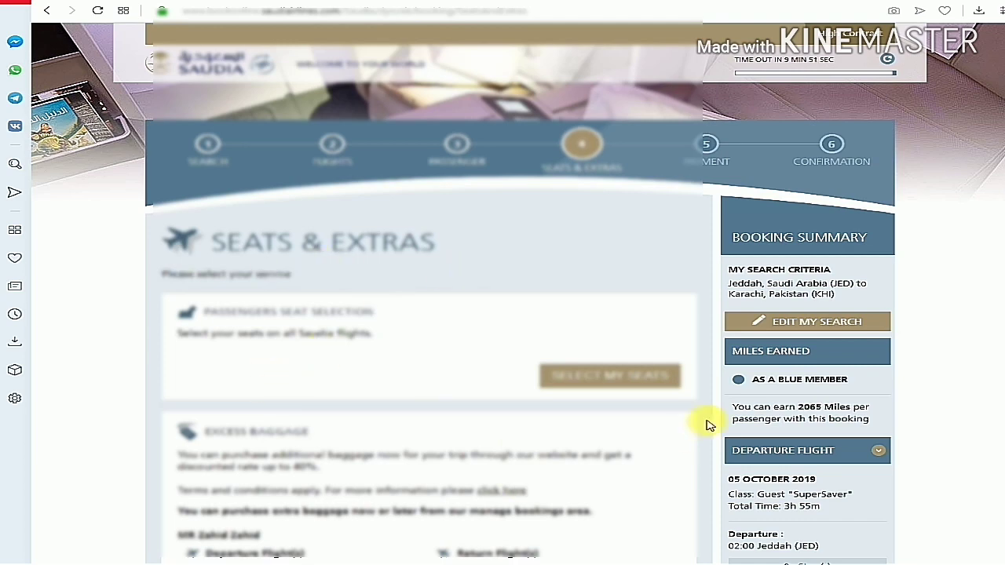
scroll(313, 343, down, 5)
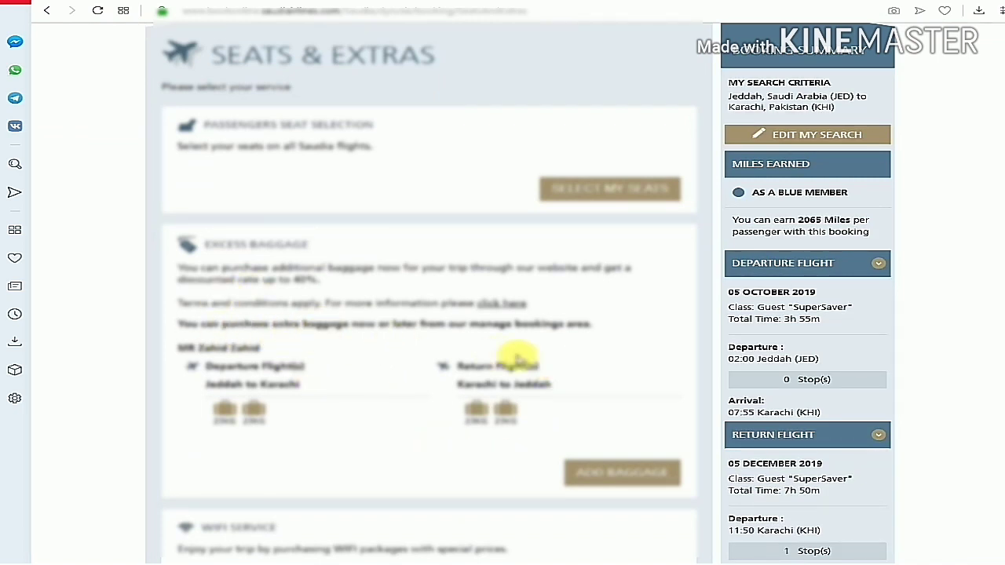
scroll(326, 362, down, 3)
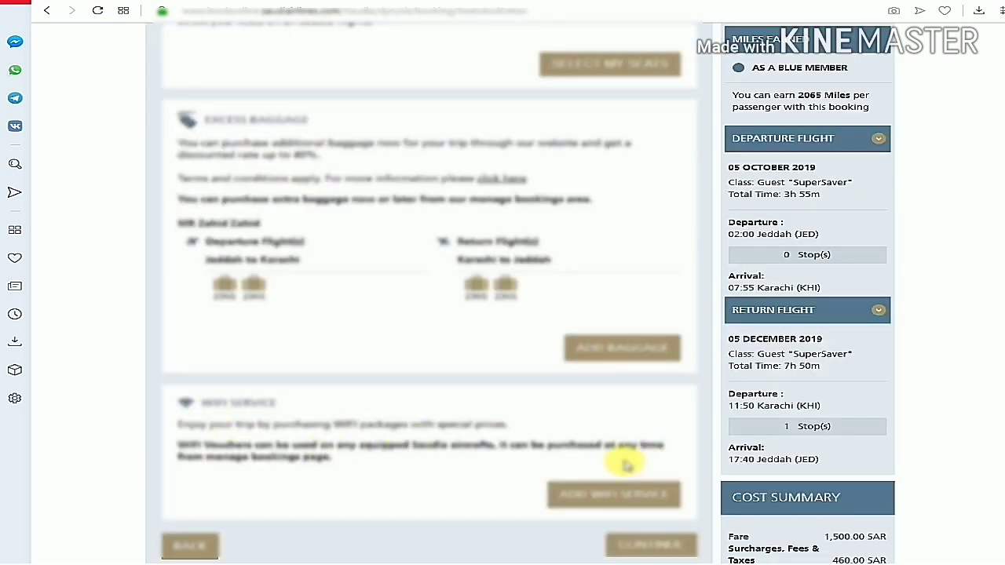
scroll(363, 476, down, 2)
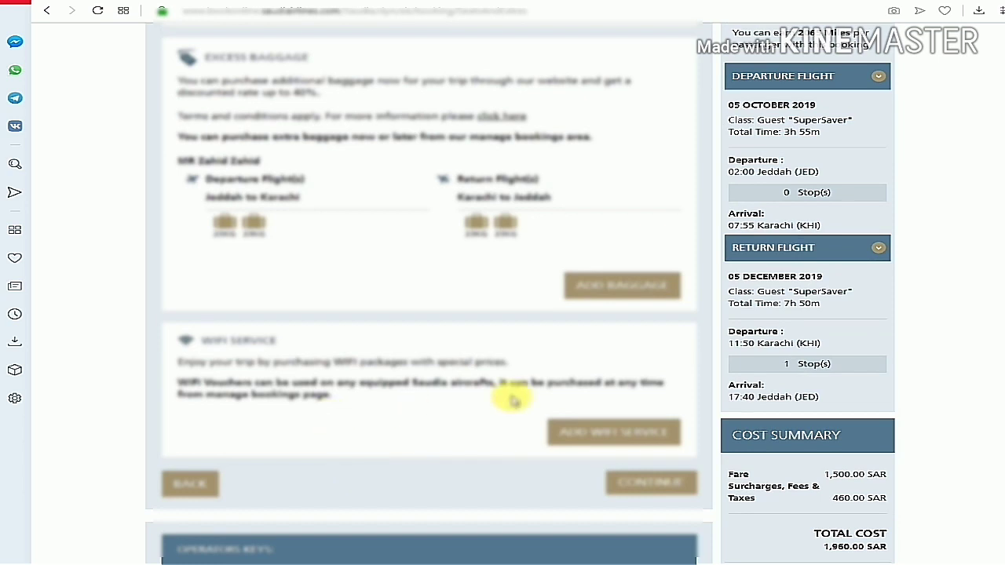
scroll(448, 448, down, 2)
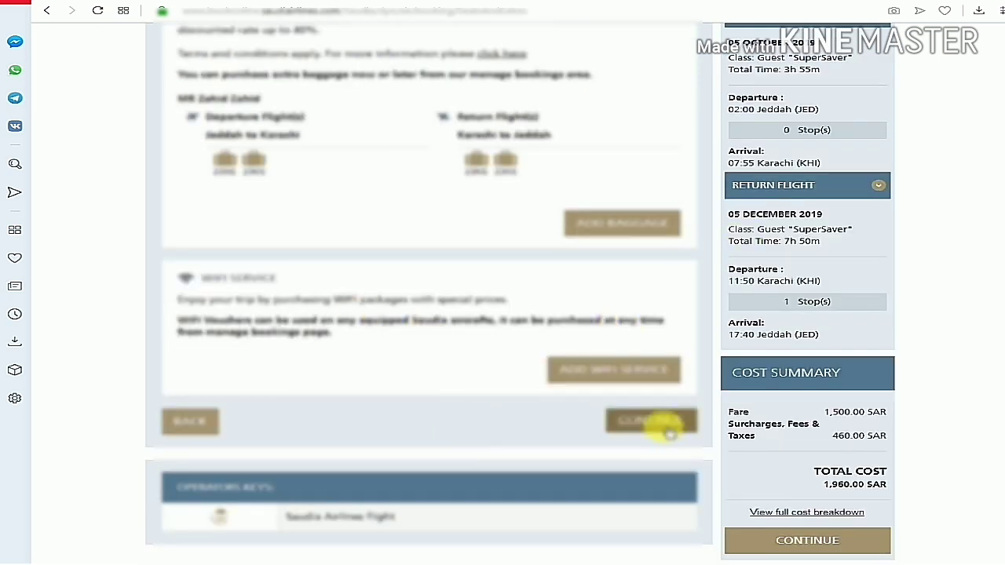
click(664, 422)
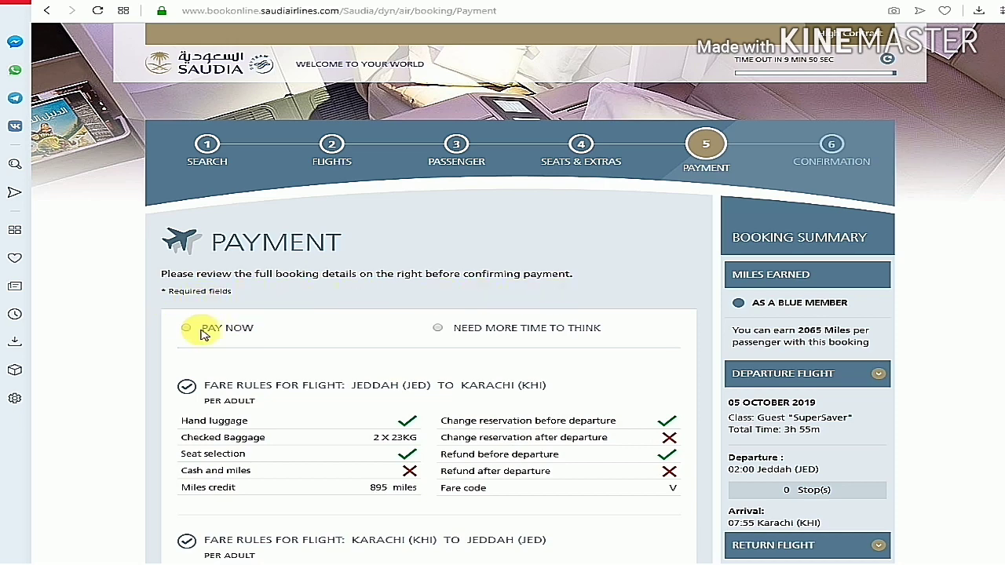
Attempt Submit Payment, then select PAY NOW to reveal mada, Visa, Mastercard, Amex and SADAD options
scroll(526, 369, down, 1)
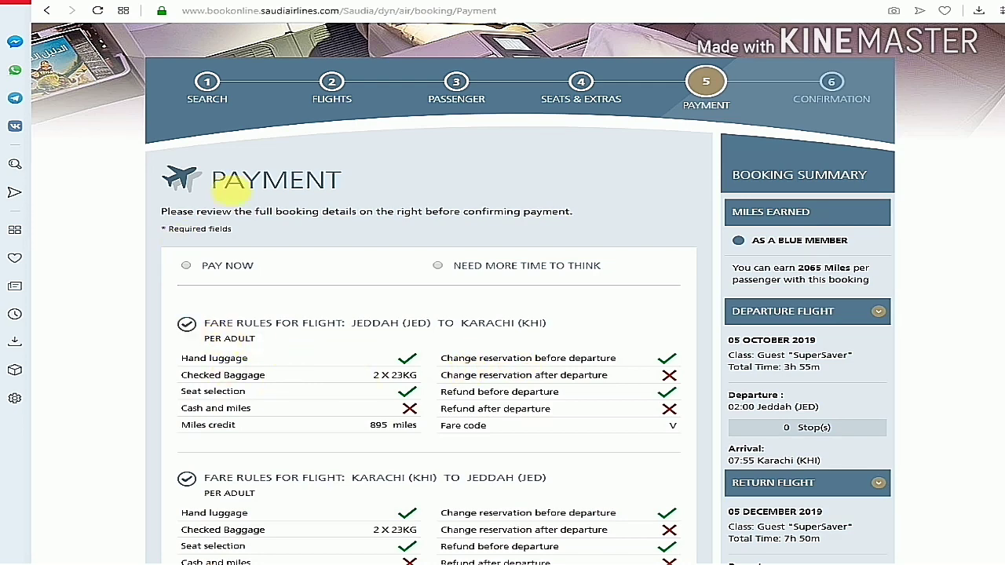
scroll(333, 403, down, 5)
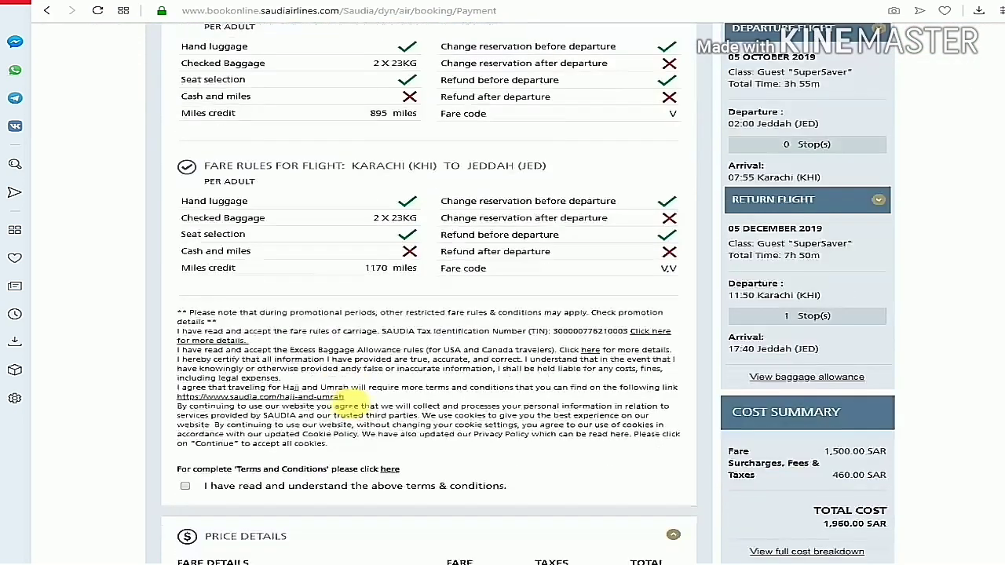
scroll(350, 403, down, 4)
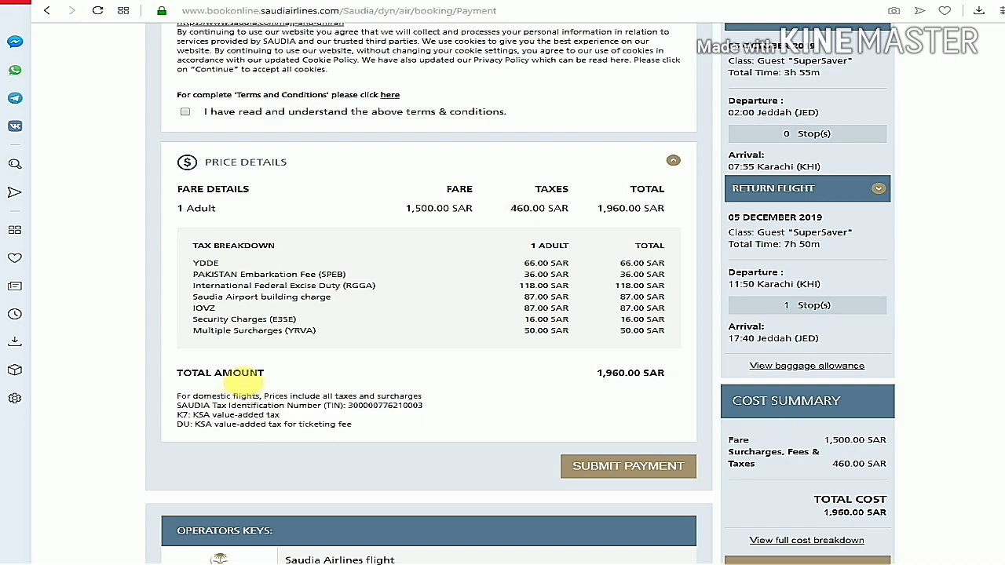
scroll(314, 382, down, 1)
scroll(314, 382, up, 10)
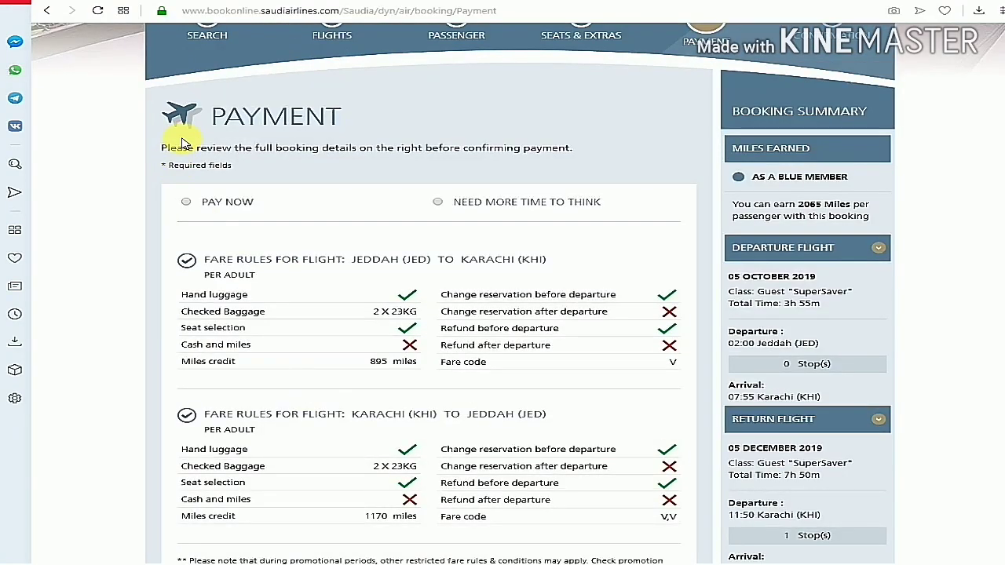
scroll(667, 458, down, 7)
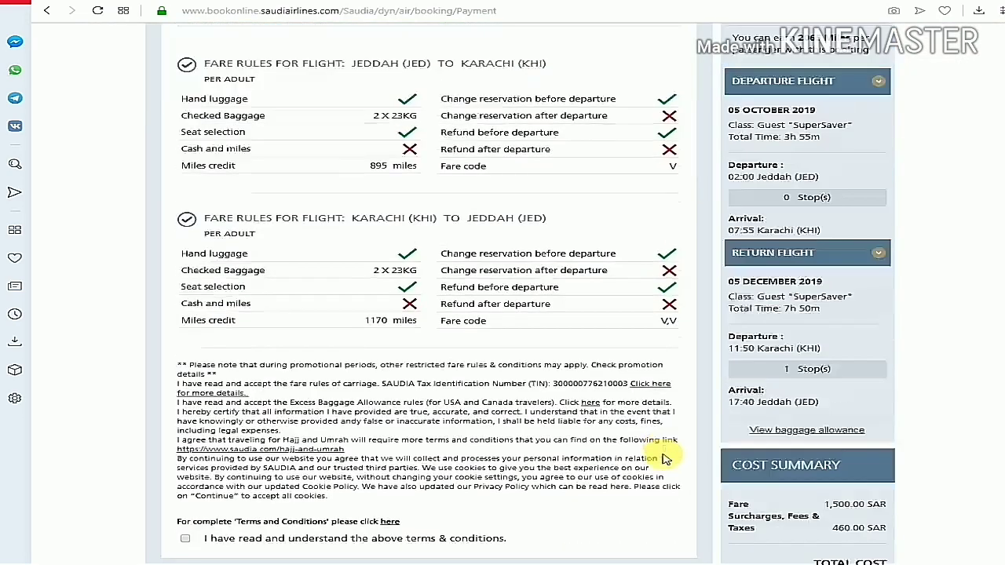
scroll(674, 460, down, 4)
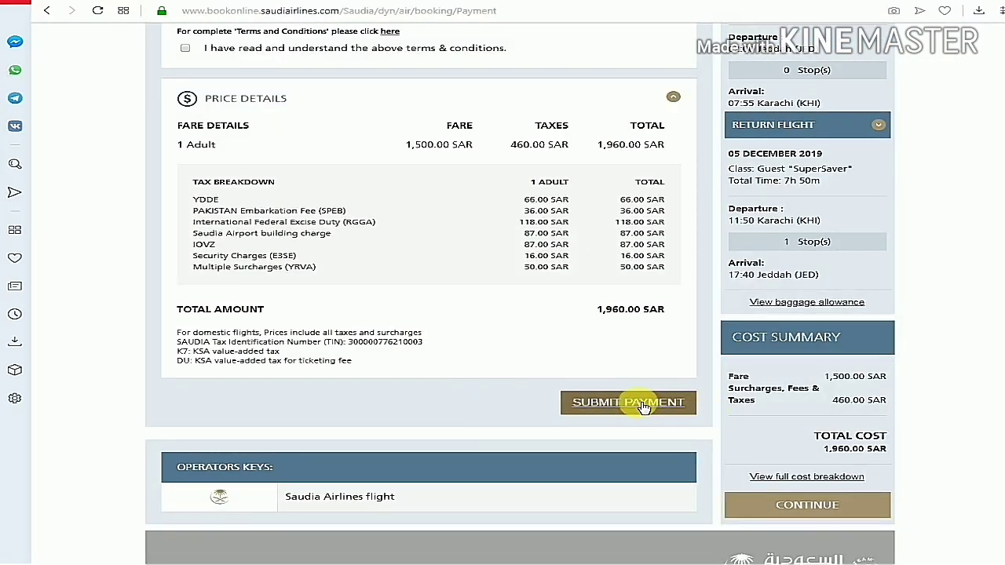
click(644, 403)
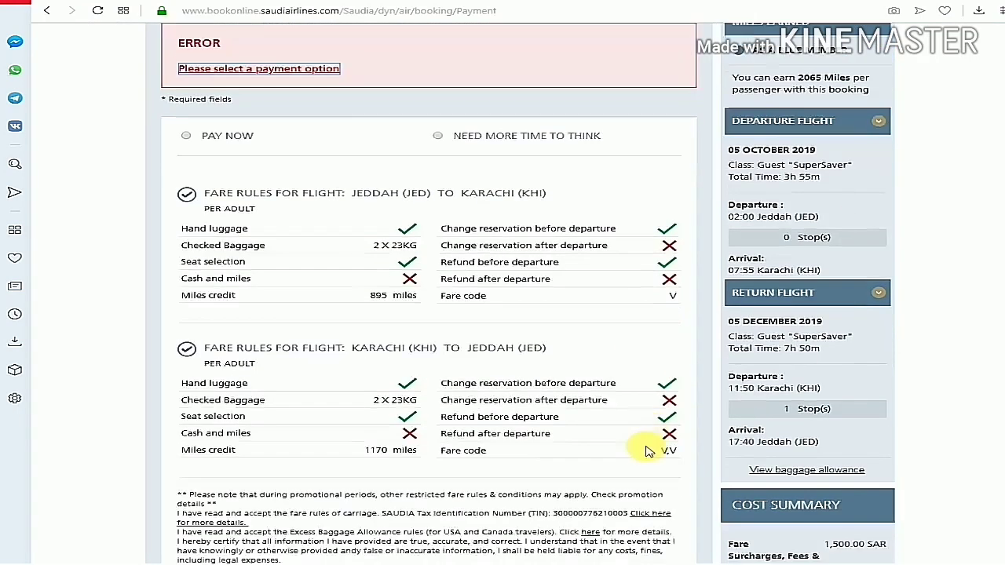
scroll(335, 279, up, 2)
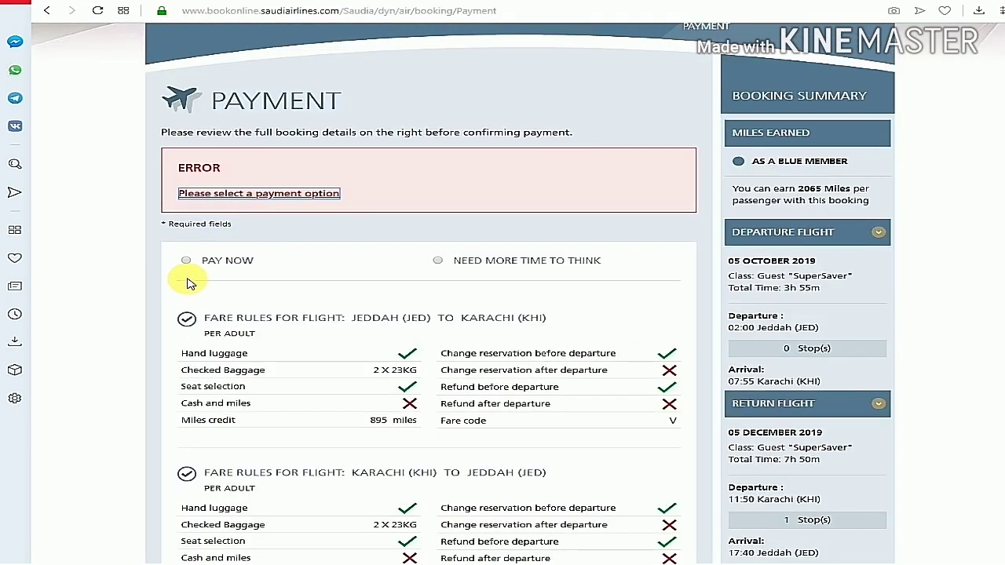
click(186, 262)
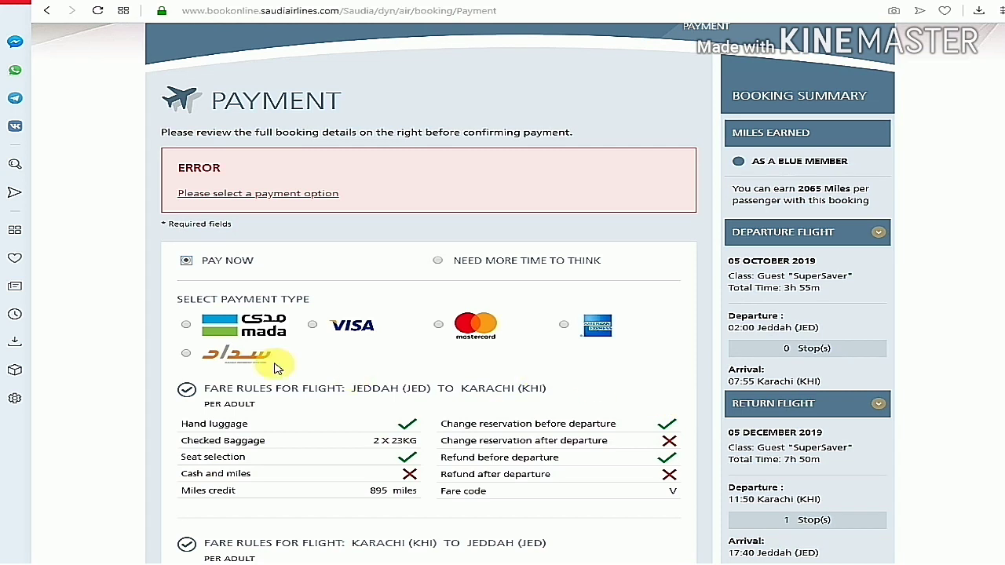